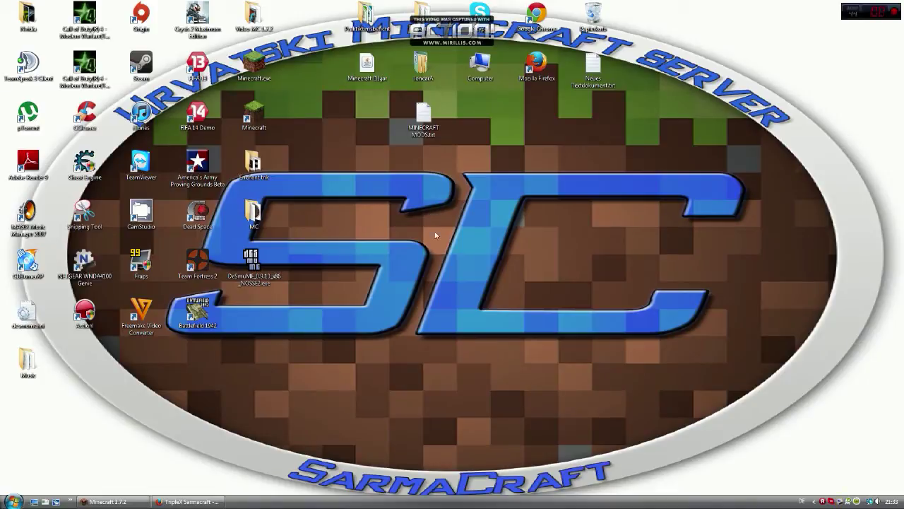
double_click(423, 126)
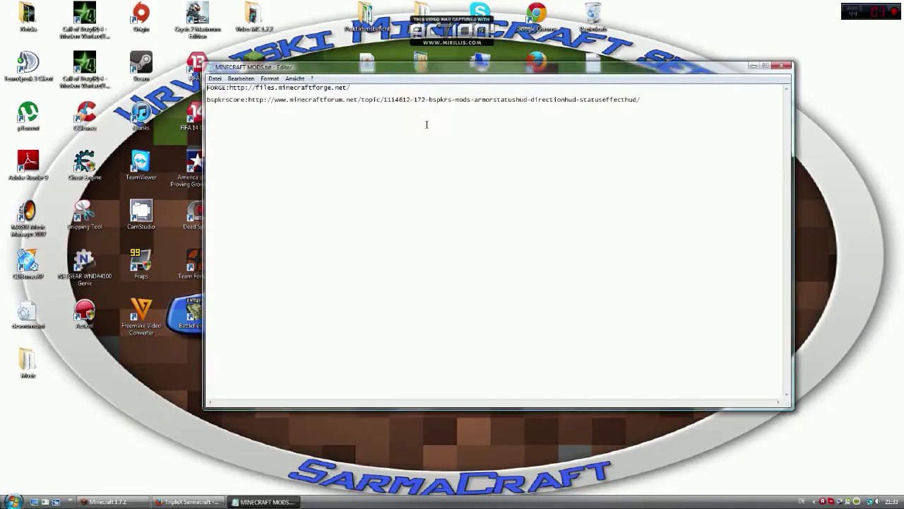
left_click_drag(359, 88, 229, 88)
key("ctrl+c")
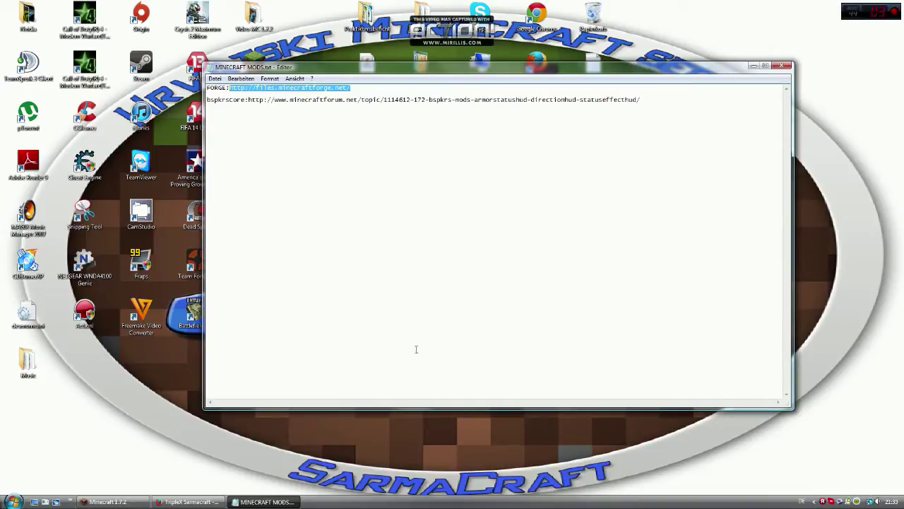
left_click(187, 502)
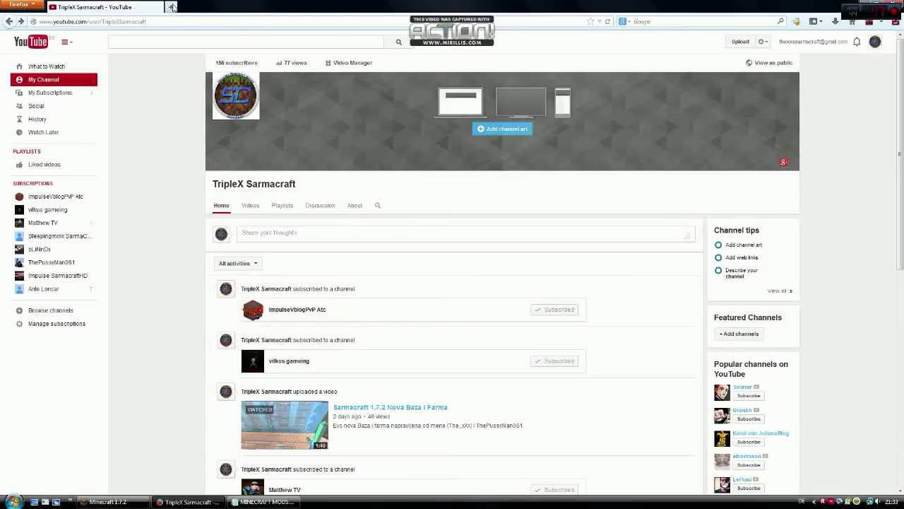
left_click(171, 6)
key("ctrl+v")
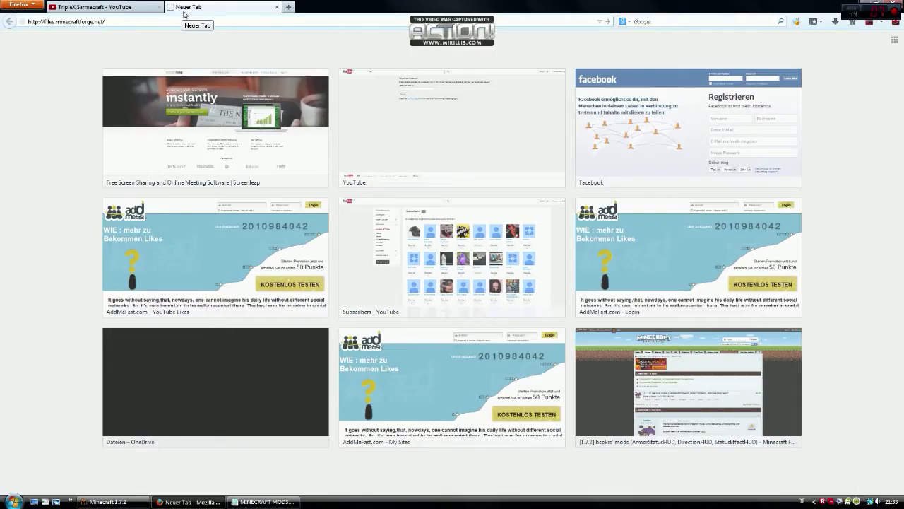
key("Return")
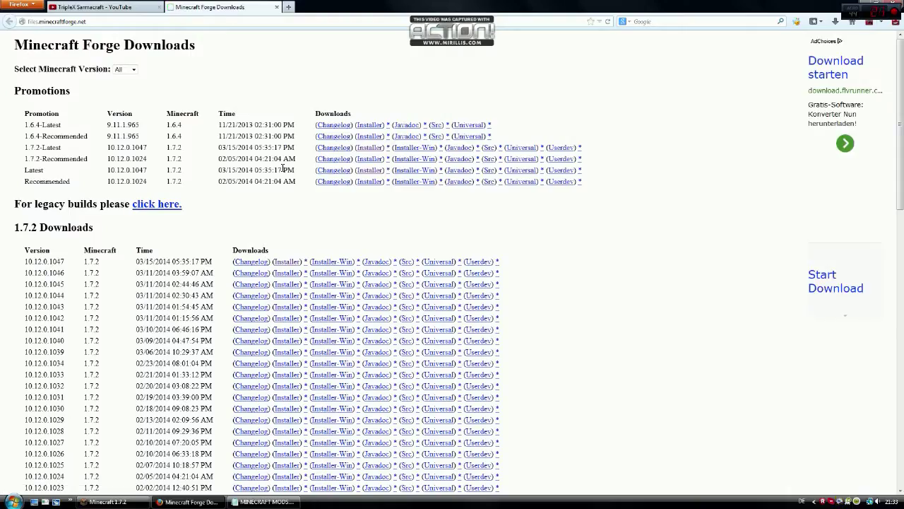
Open the Installer download link for Forge 10.12.0.1047 under 1.7.2 Downloads, then close that browser tab.
scroll(219, 156, "down", 3)
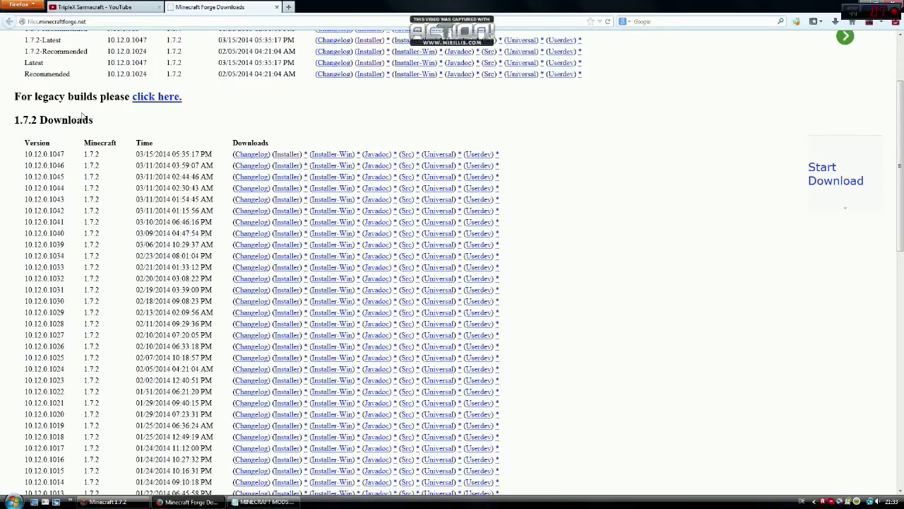
left_click(285, 154)
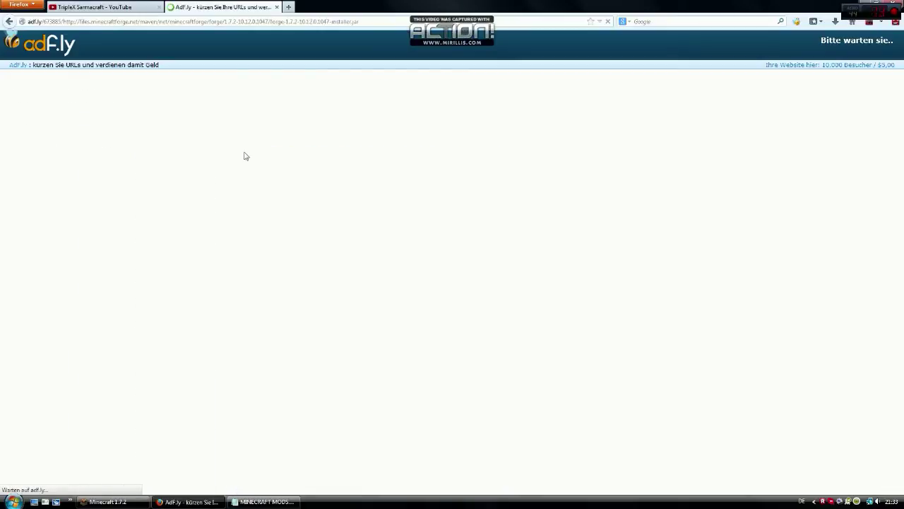
left_click(489, 267)
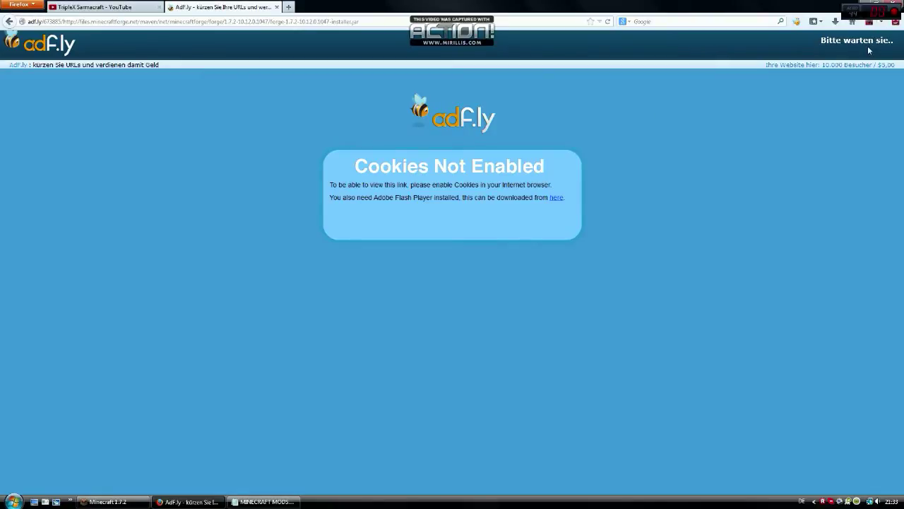
left_click(276, 7)
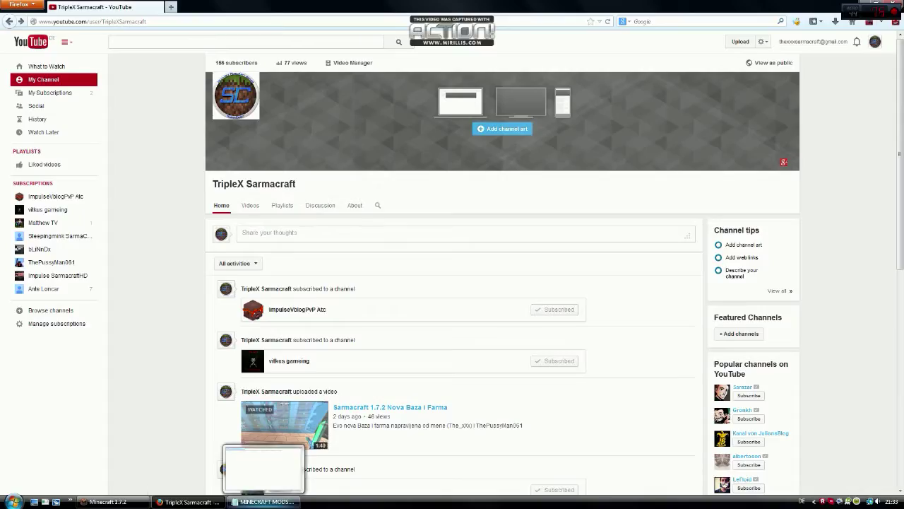
Copy the bspkrsCore forum address from MINECRAFT MODS.txt and open it in a new Firefox tab.
left_click(268, 502)
left_click_drag(645, 100, 247, 98)
key("ctrl+c")
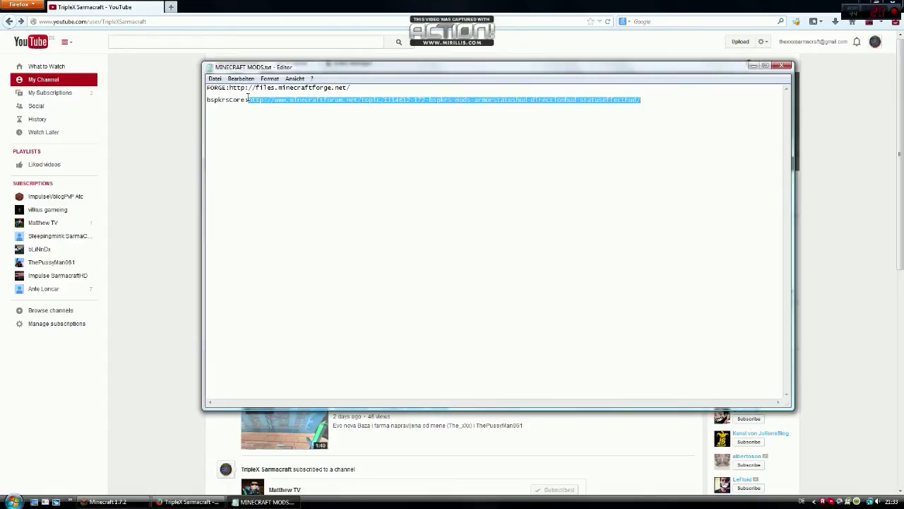
left_click(172, 7)
key("ctrl+v")
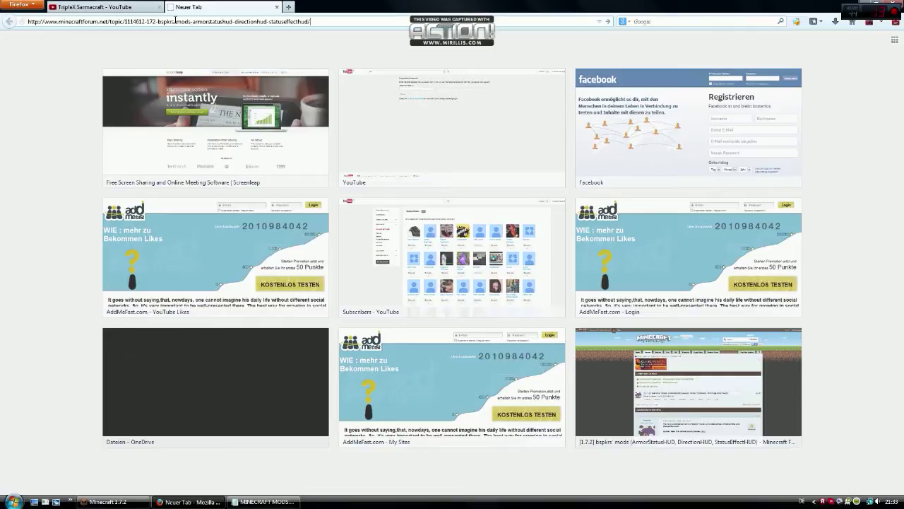
key("Return")
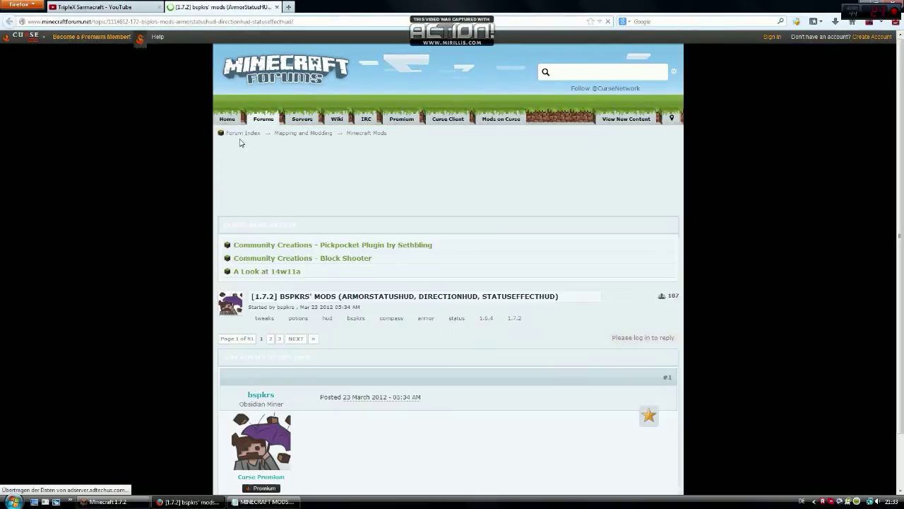
Open the bspkrsCore Latest Release page and its 1.7.2 universal jar link, then return to the forum thread.
scroll(305, 137, "down", 3)
scroll(306, 136, "down", 10)
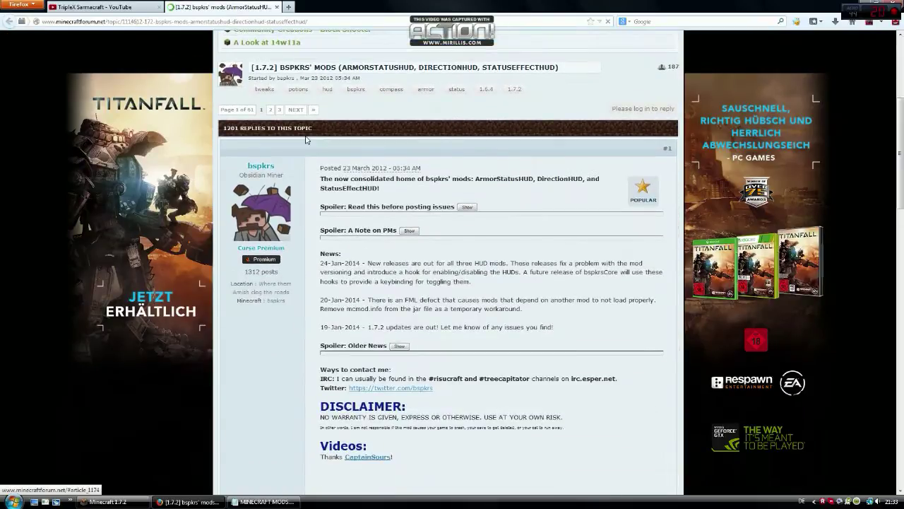
scroll(305, 140, "down", 3)
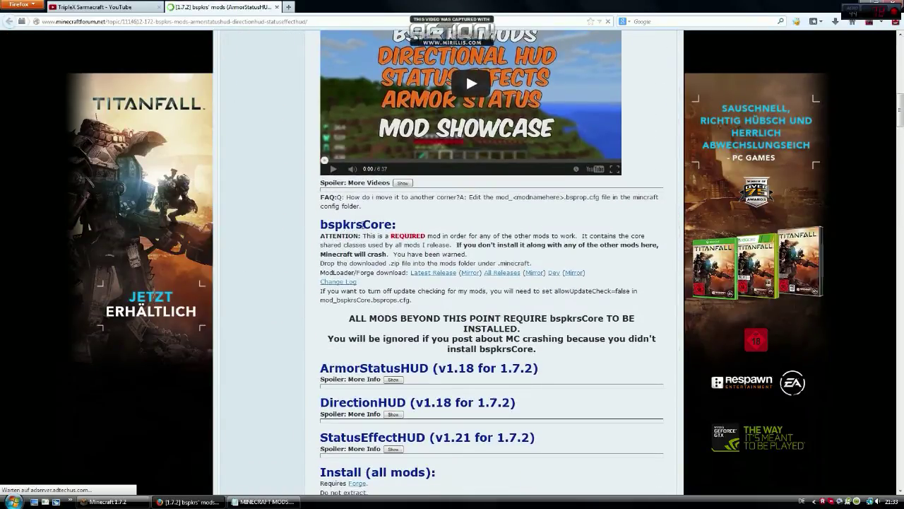
left_click(431, 273)
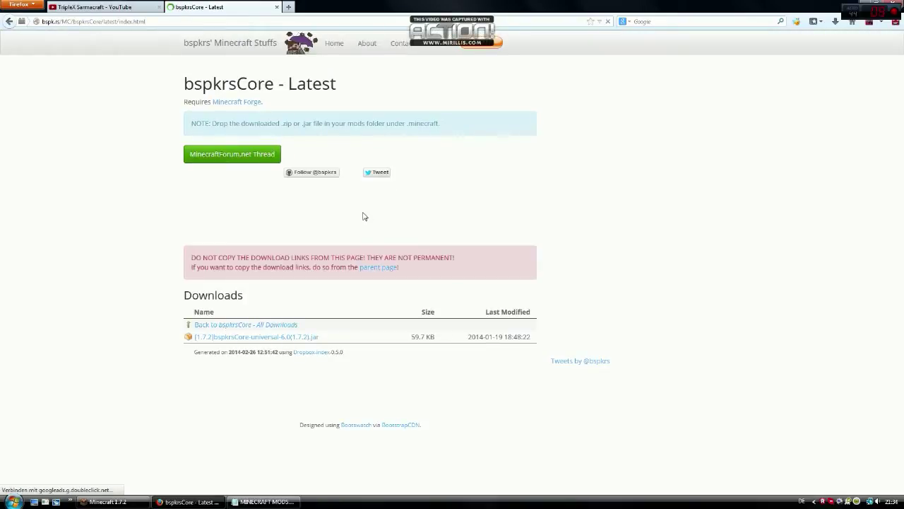
left_click(261, 338)
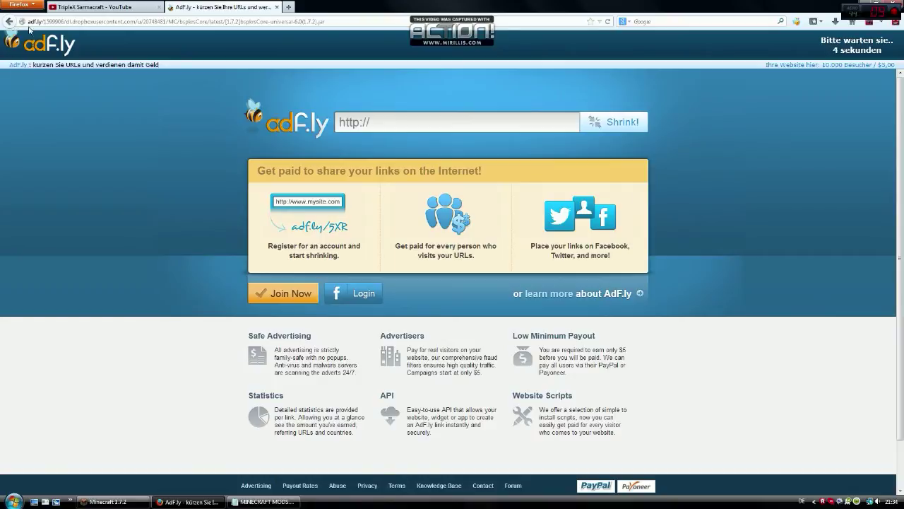
left_click(8, 22)
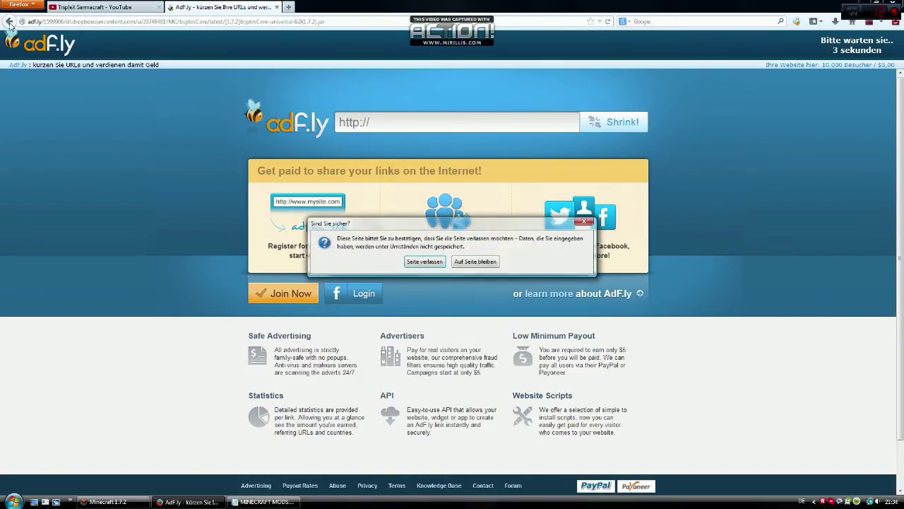
key("Return")
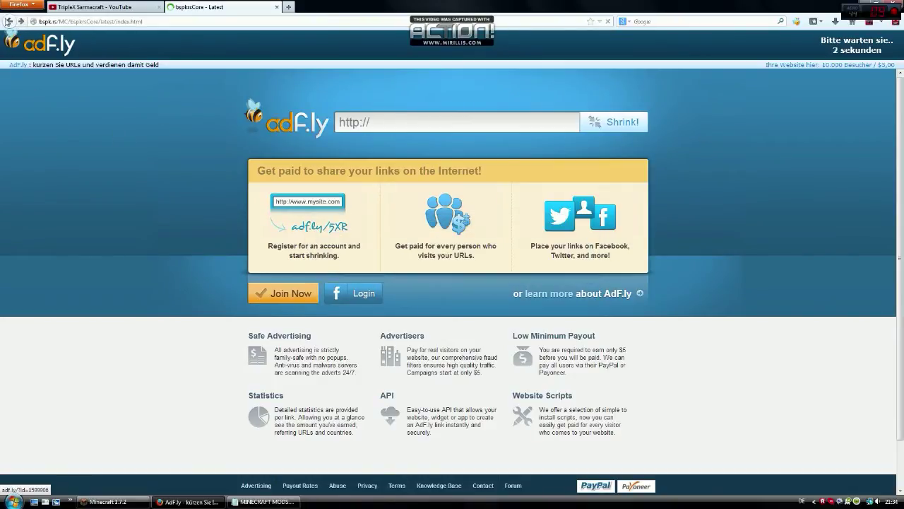
left_click(9, 22)
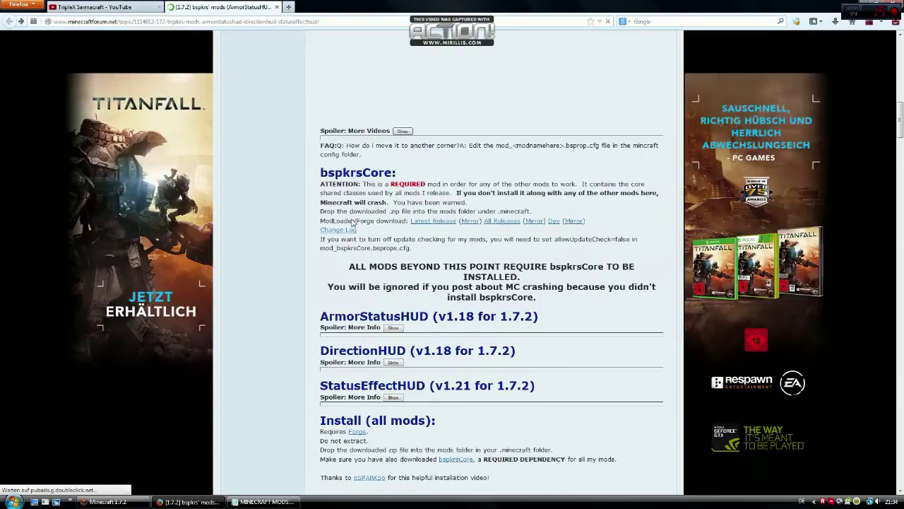
Open the latest ArmorStatusHUD download from its More Info spoiler and its 1.7.2 client jar link, then return to the forum thread.
scroll(321, 204, "down", 4)
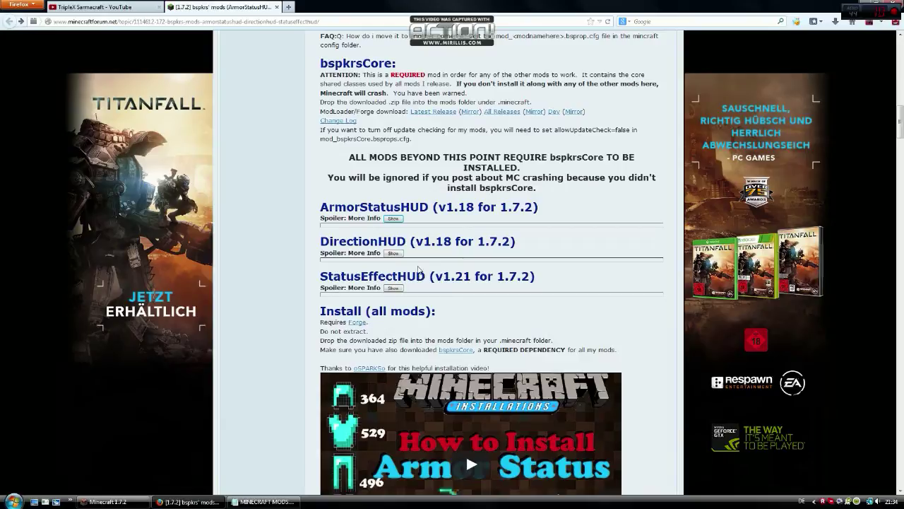
left_click(394, 218)
scroll(400, 301, "down", 3)
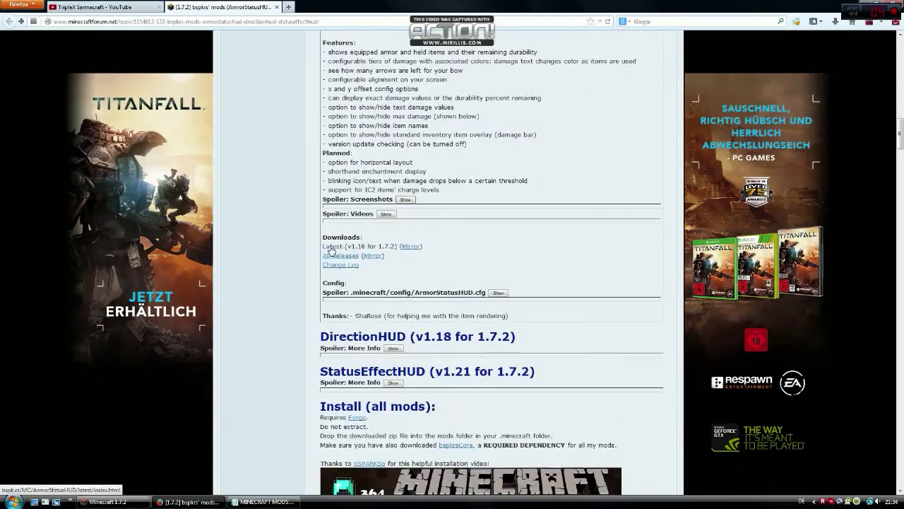
left_click(332, 249)
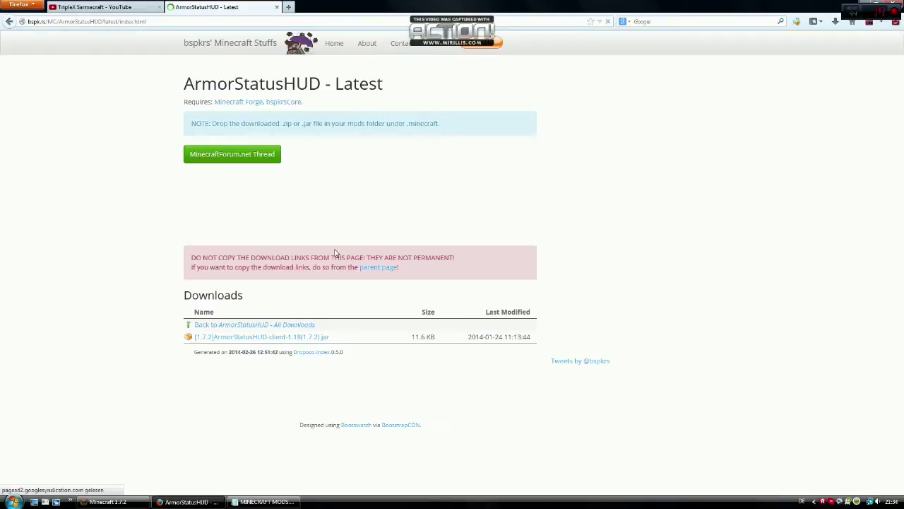
left_click(287, 336)
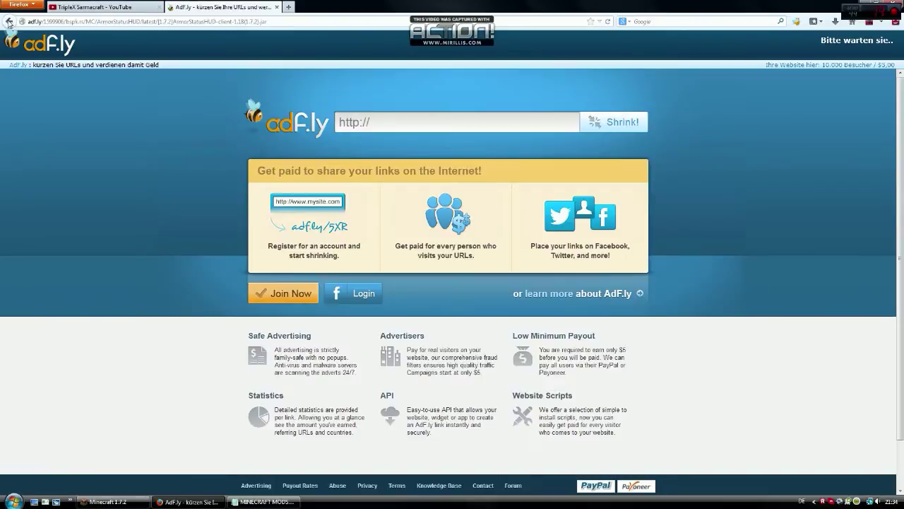
left_click(8, 22)
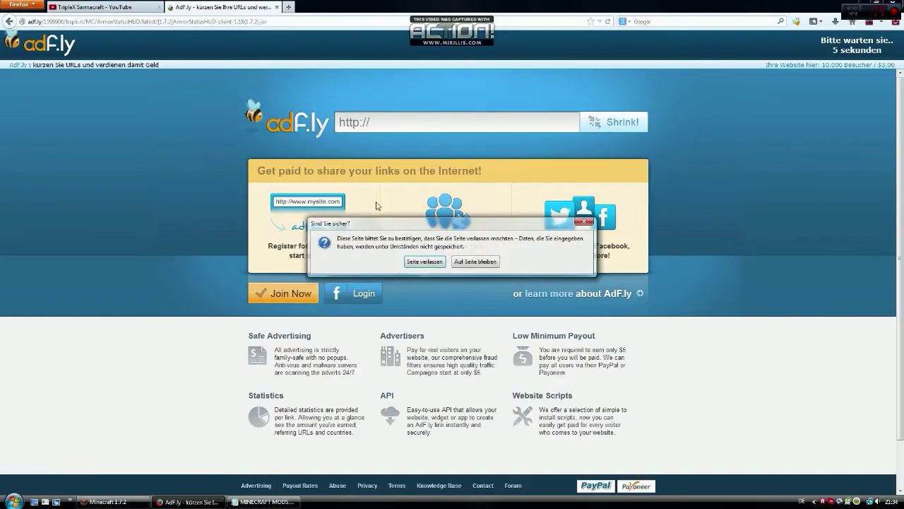
left_click(424, 261)
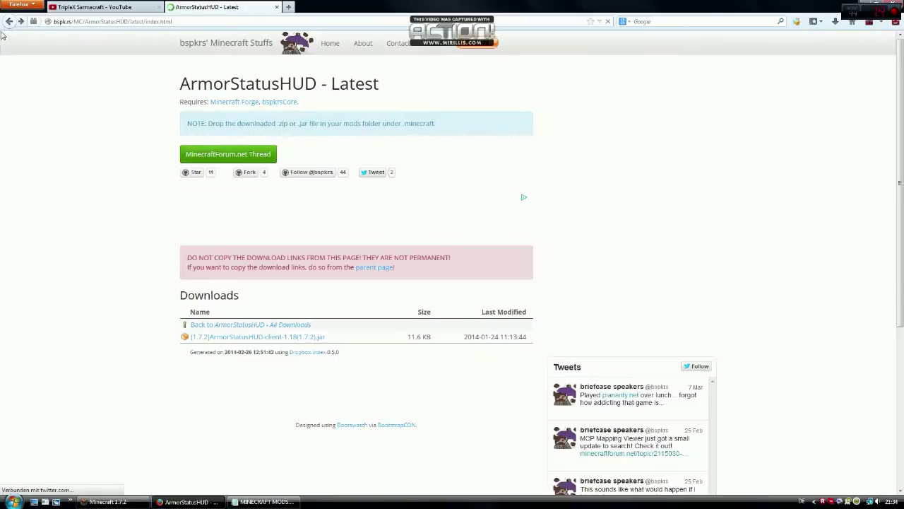
left_click(232, 154)
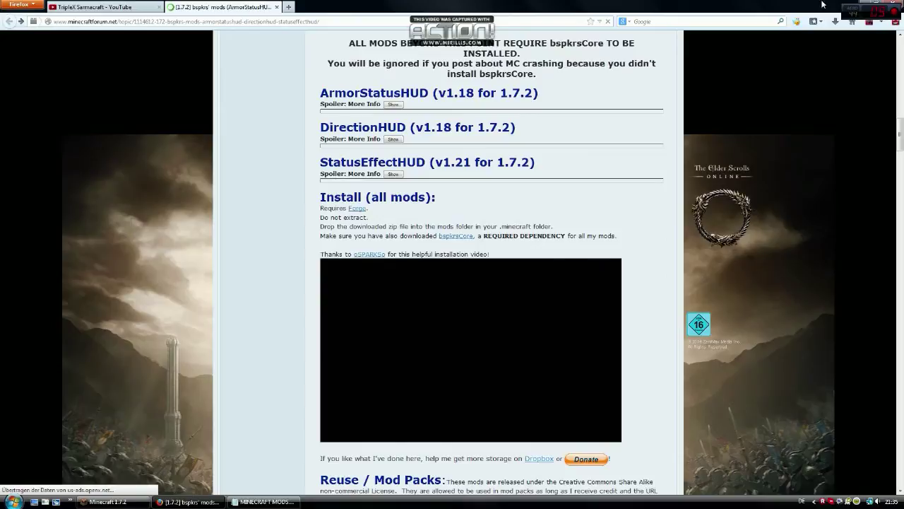
Minimize the browser and text file, then move the ArmorStatusHUD and bspkrsCore jars from the MC folder to the desktop.
left_click(871, 7)
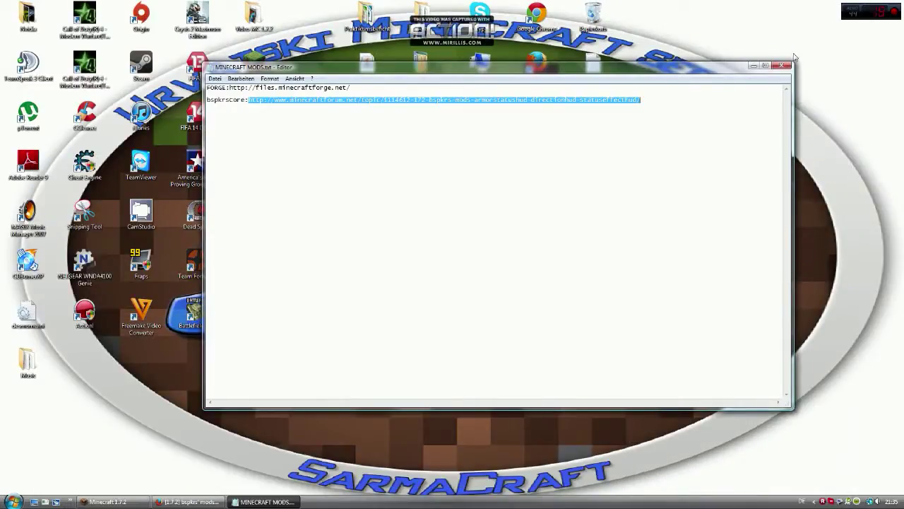
left_click(754, 65)
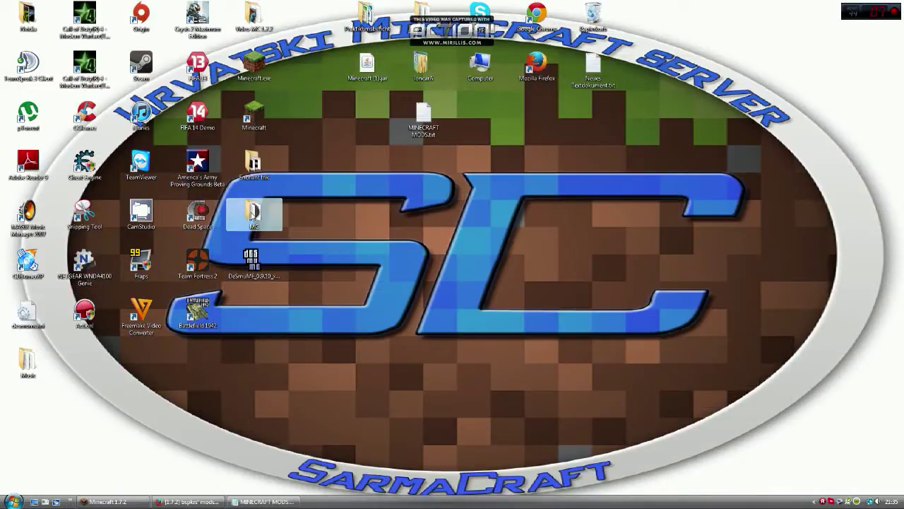
double_click(254, 213)
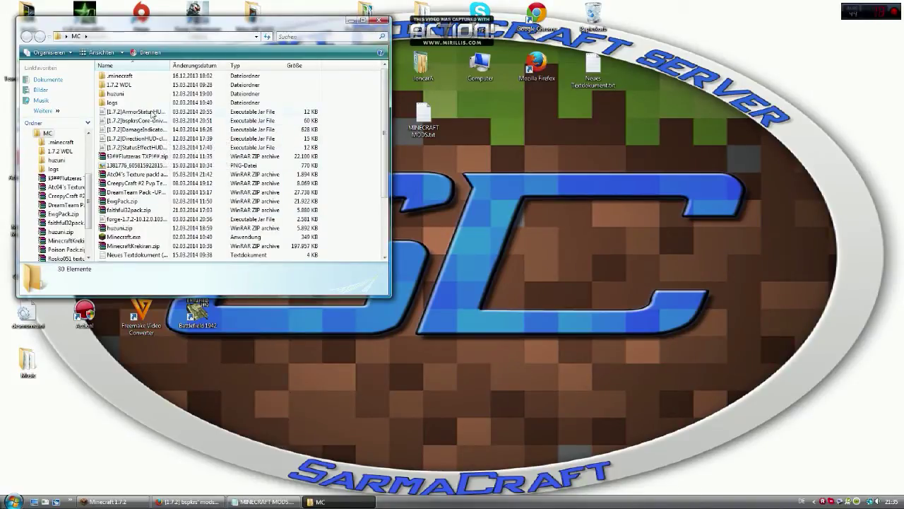
left_click_drag(260, 115, 592, 155)
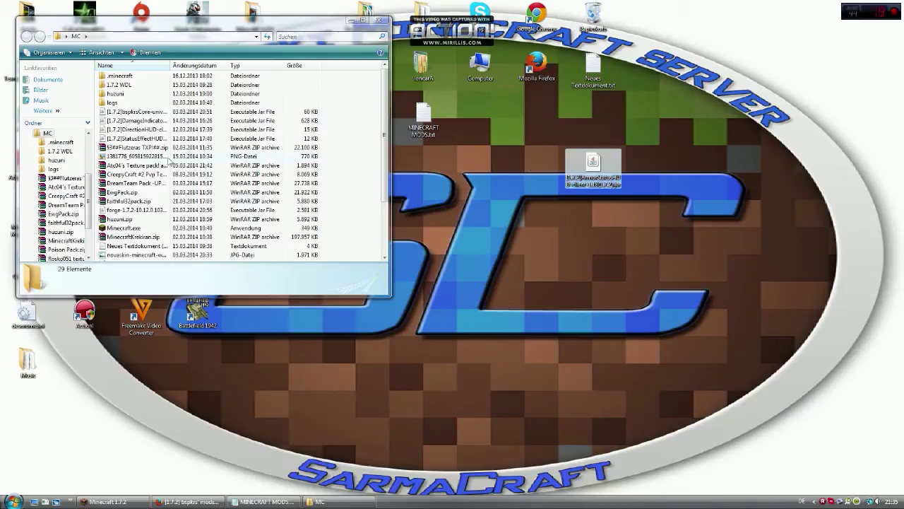
left_click(143, 113)
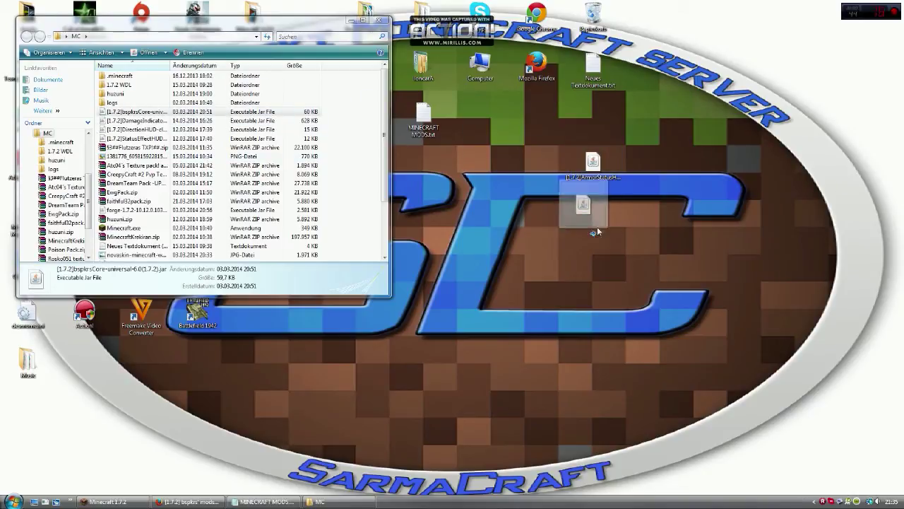
left_click_drag(614, 244, 609, 233)
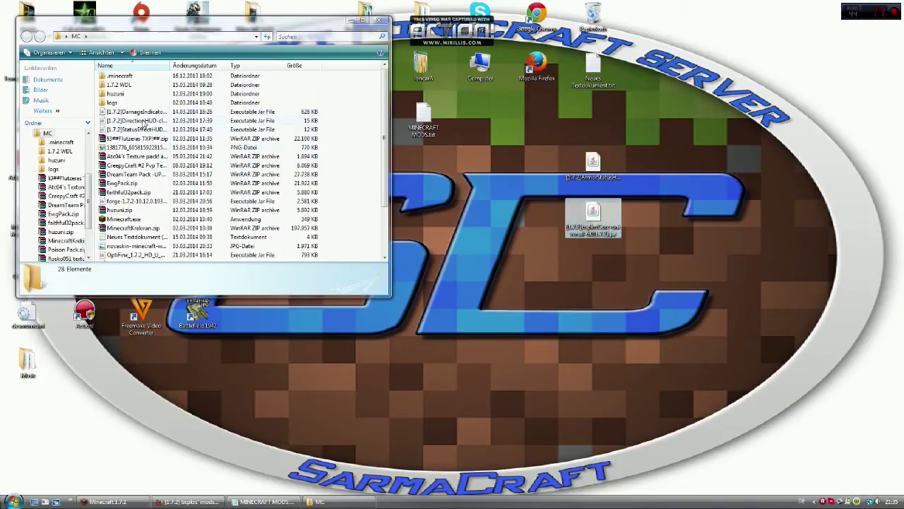
Move the StatusEffectHUD jar and the Forge 1.7.2 installer jar from the MC folder to the desktop and close the folder.
left_click_drag(145, 130, 517, 185)
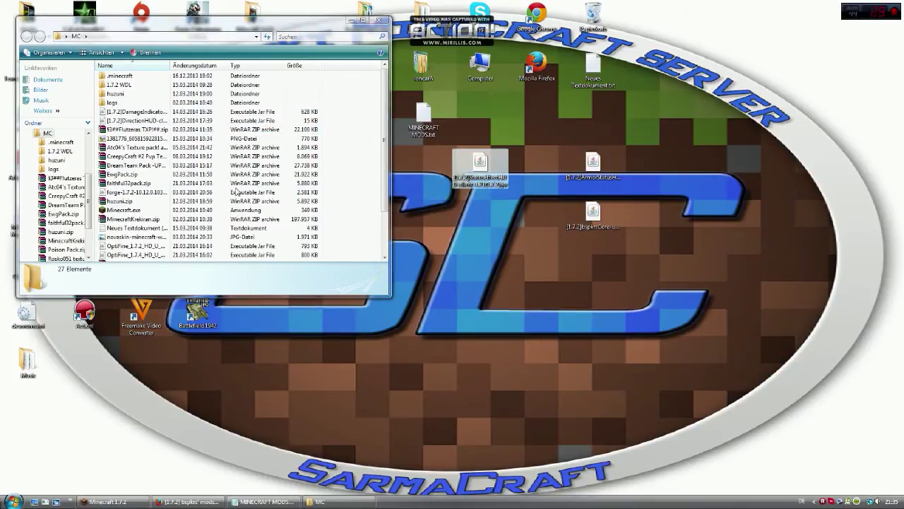
left_click_drag(388, 176, 387, 211)
left_click_drag(165, 160, 649, 164)
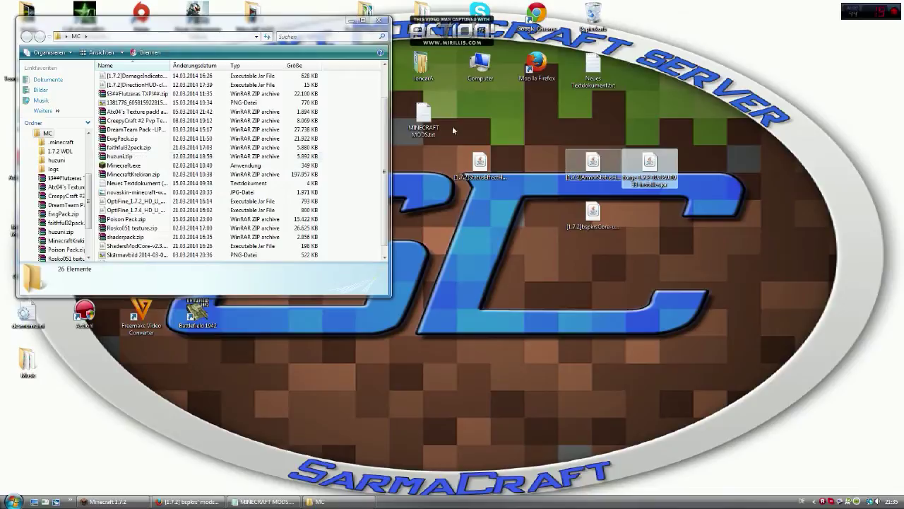
left_click(378, 20)
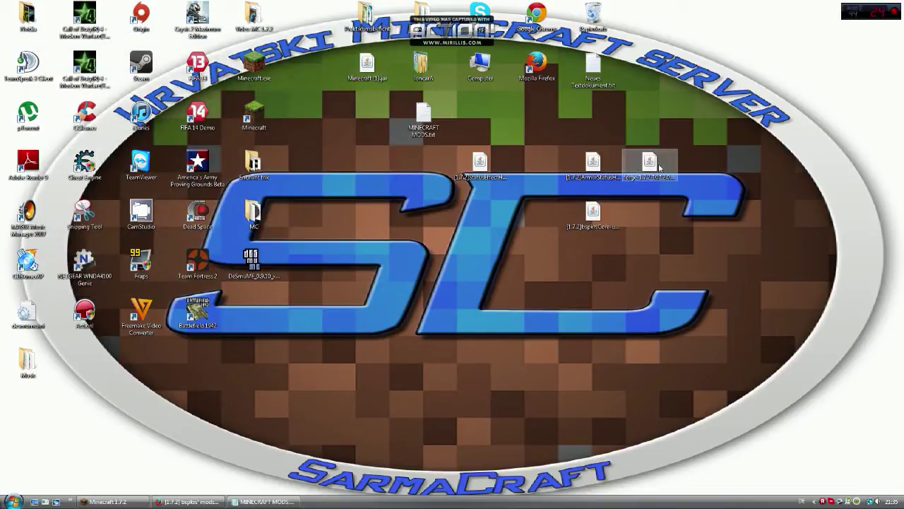
Run the Forge 1.7.2 installer jar with Install client selected and the default .minecraft path.
double_click(656, 168)
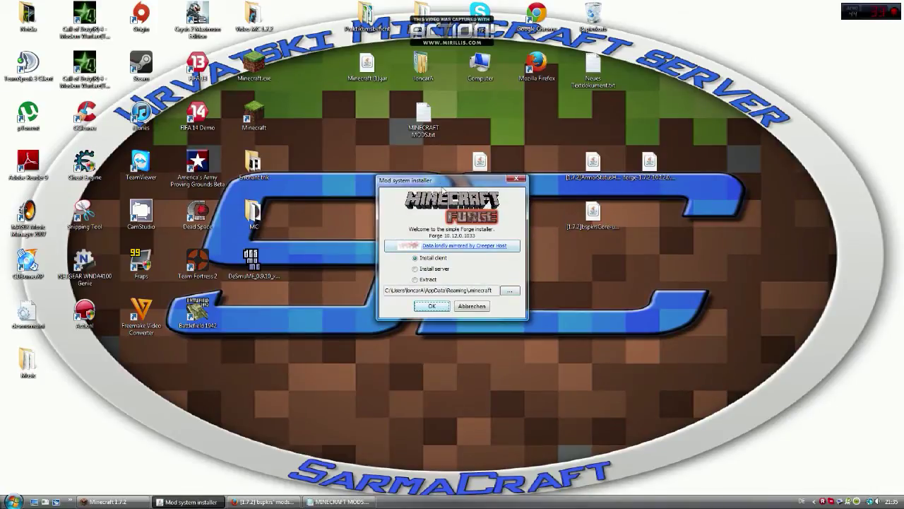
left_click_drag(433, 180, 432, 160)
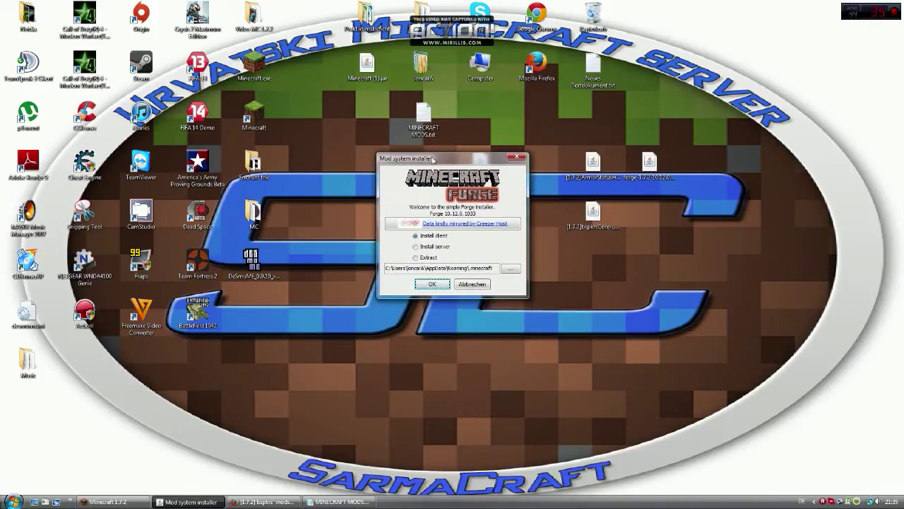
left_click(432, 285)
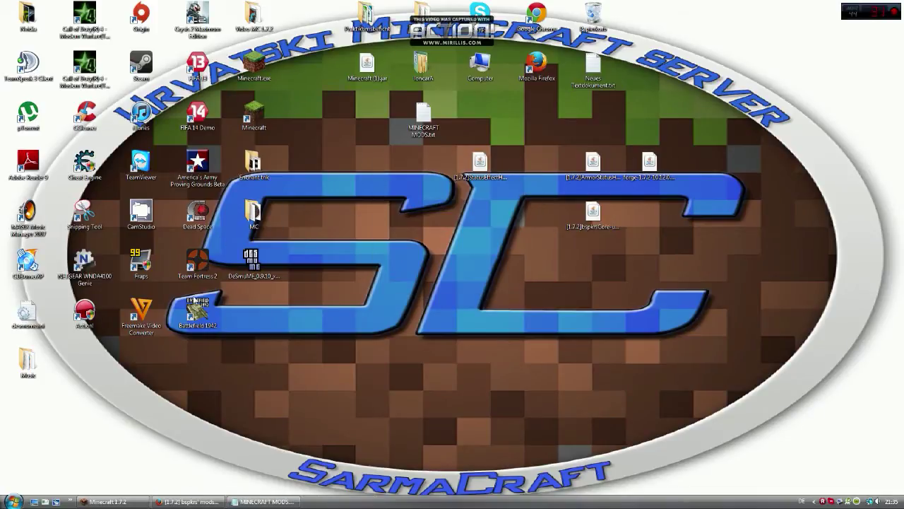
Open the versions folder in .minecraft through %appdata%, check for the 1.7.2 Forge version, and minimize the folder window.
left_click(14, 501)
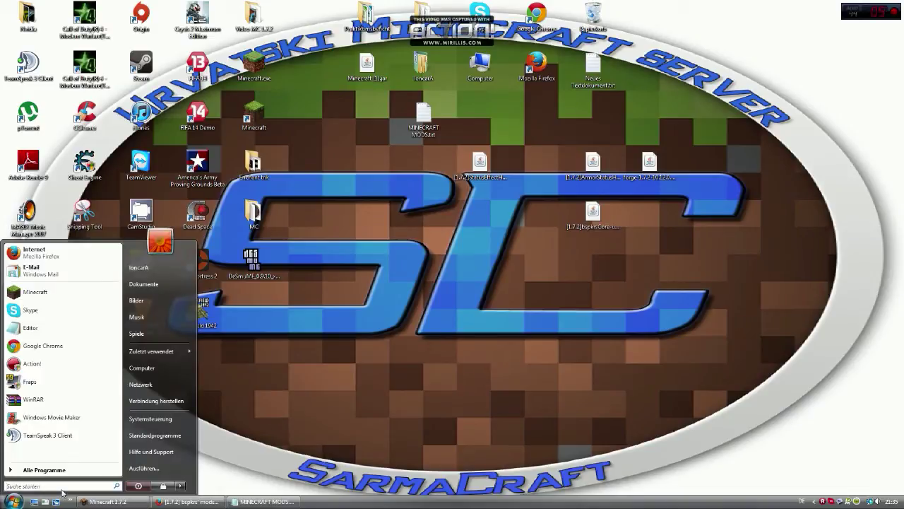
type("%appdata%")
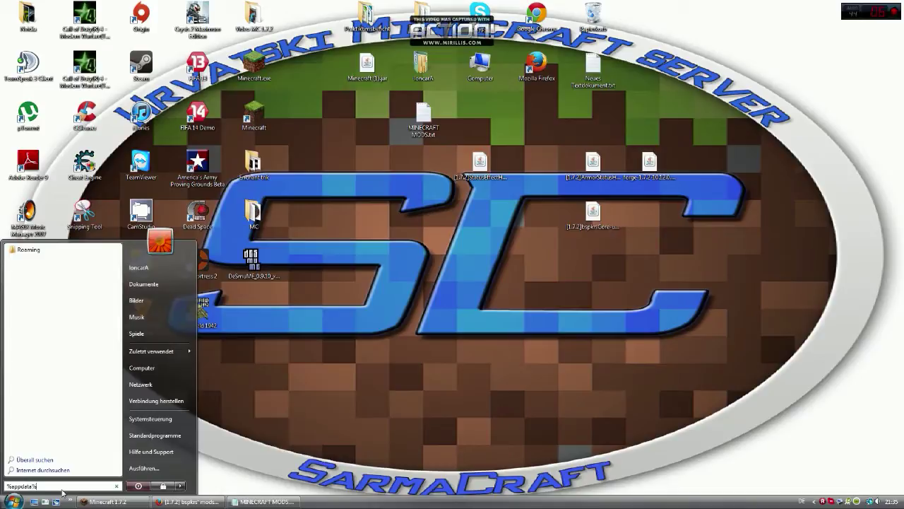
key("Return")
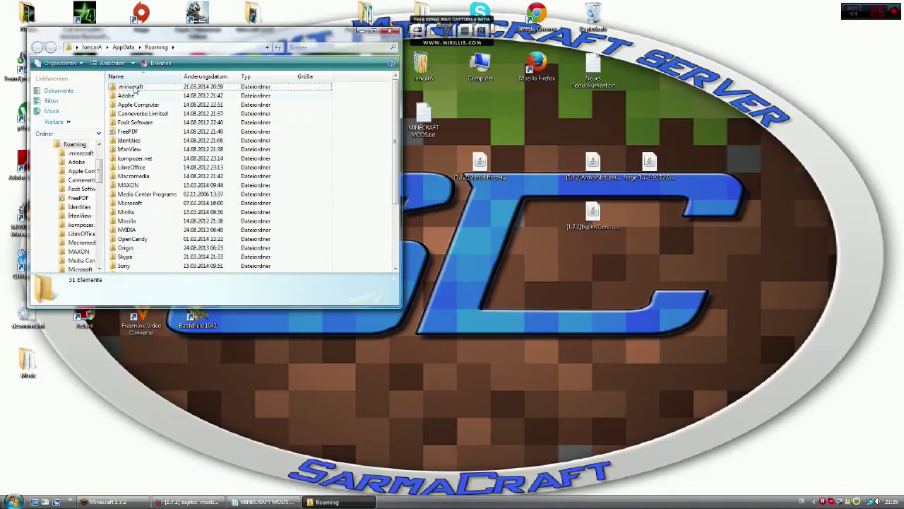
double_click(135, 89)
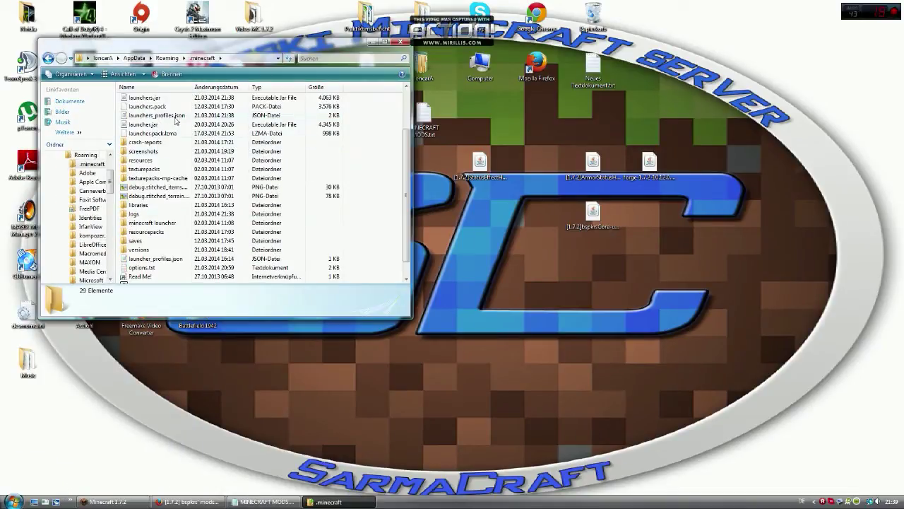
double_click(157, 250)
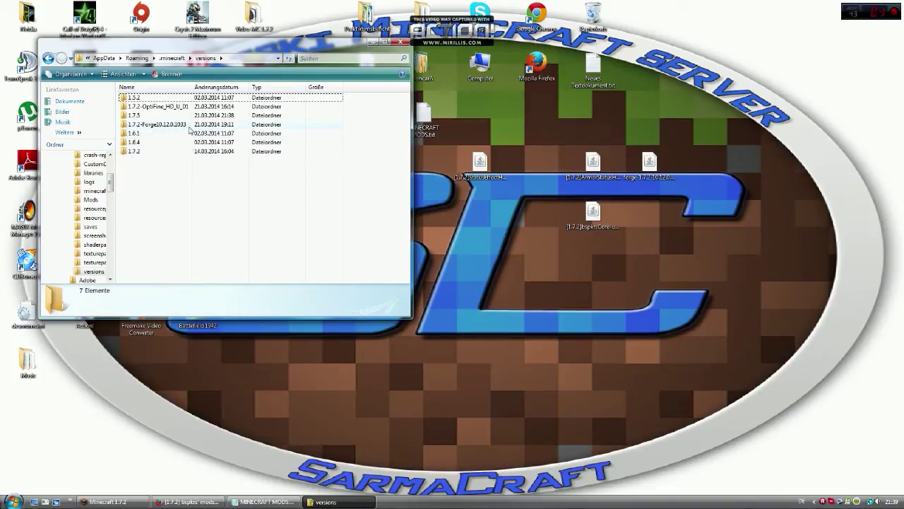
left_click(371, 43)
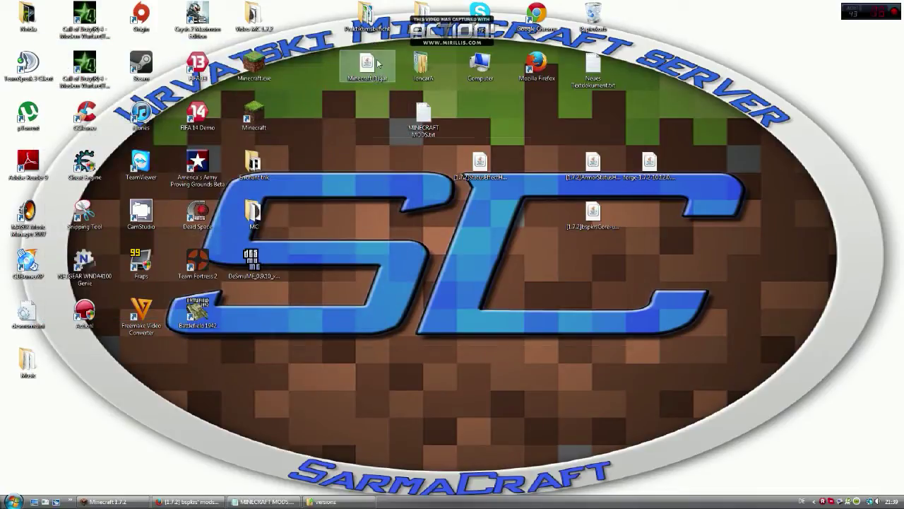
Launch Minecraft (1).jar from the desktop and enter the launcher with the existing in-game name.
double_click(378, 63)
left_click_drag(390, 140, 394, 116)
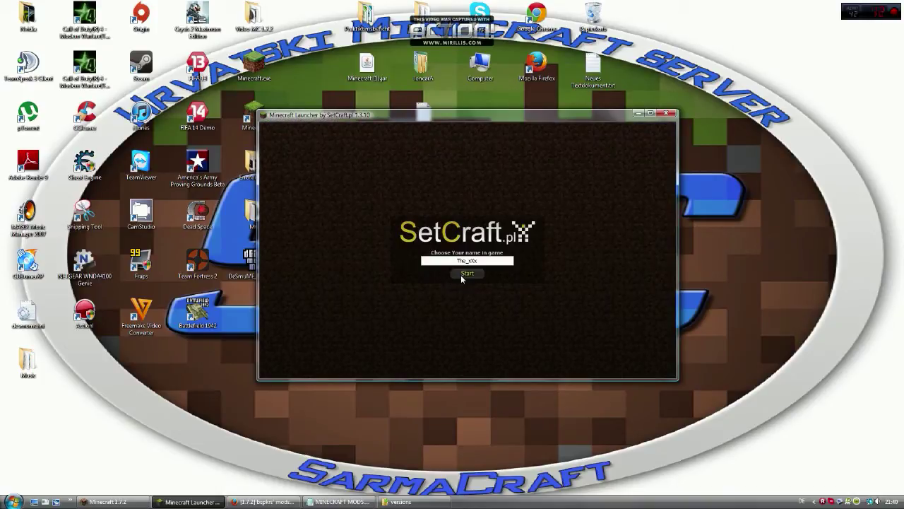
left_click(463, 276)
Create and save a new launcher profile named uiowefhbWE using version release 1.7.2-Forge10.12.0.1033.
left_click(283, 369)
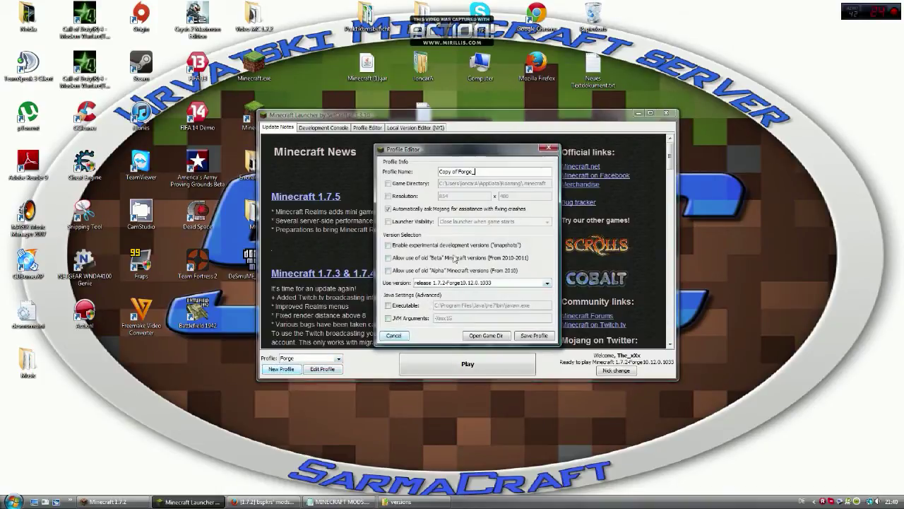
key("BackSpace")
key("BackSpace")
key("BackSpace")
key("BackSpace")
key("BackSpace")
key("BackSpace")
key("BackSpace")
key("BackSpace")
key("BackSpace")
key("BackSpace")
key("BackSpace")
key("BackSpace")
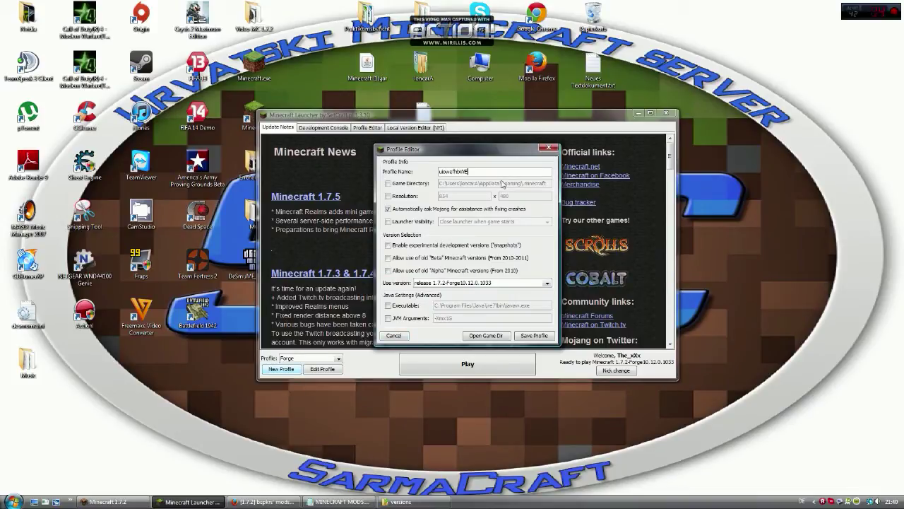
left_click(481, 283)
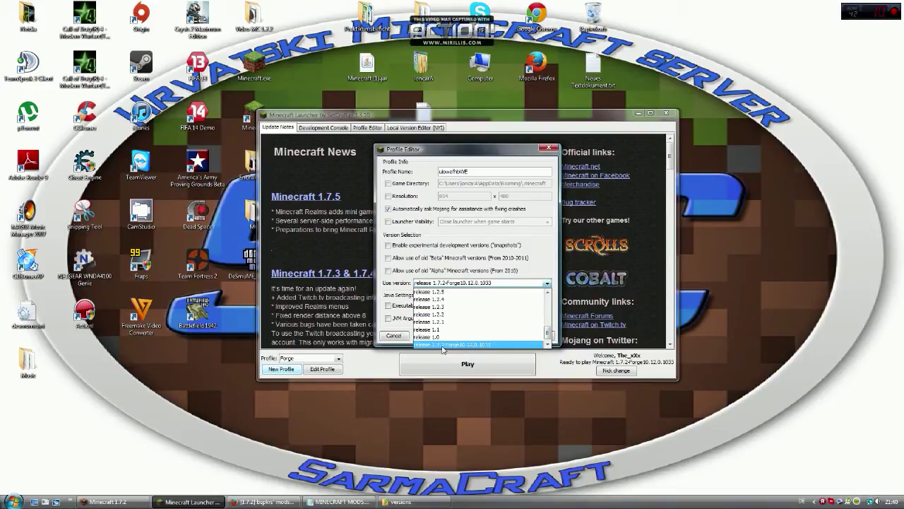
left_click(469, 346)
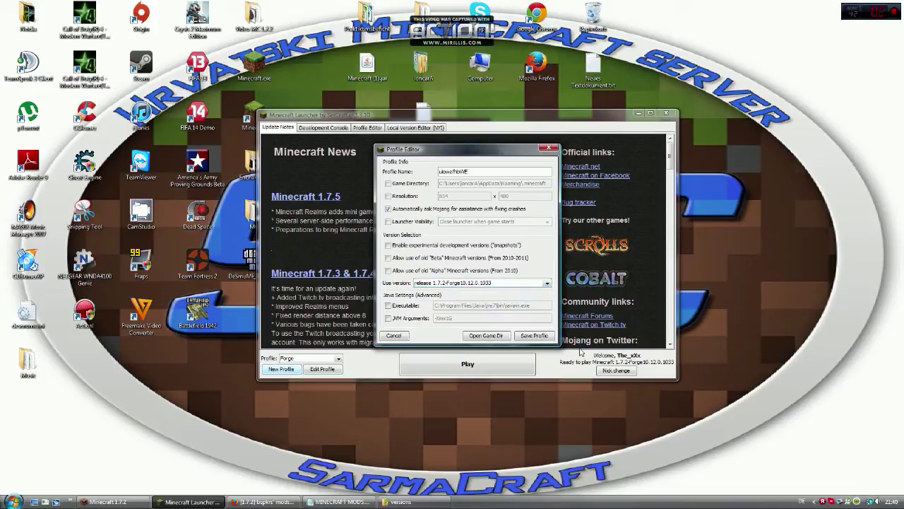
left_click(537, 336)
Select the uiowefhbWE profile in the launcher and re-enter with the existing in-game name.
left_click(301, 359)
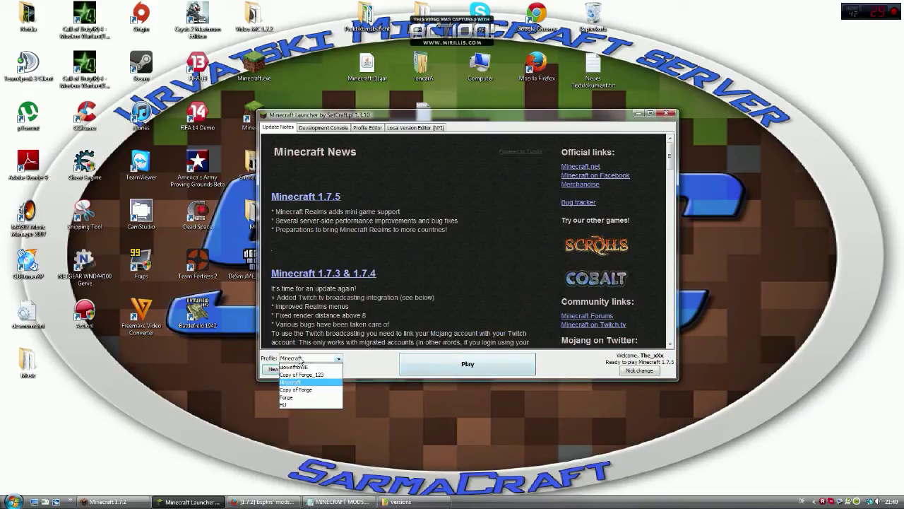
left_click(311, 366)
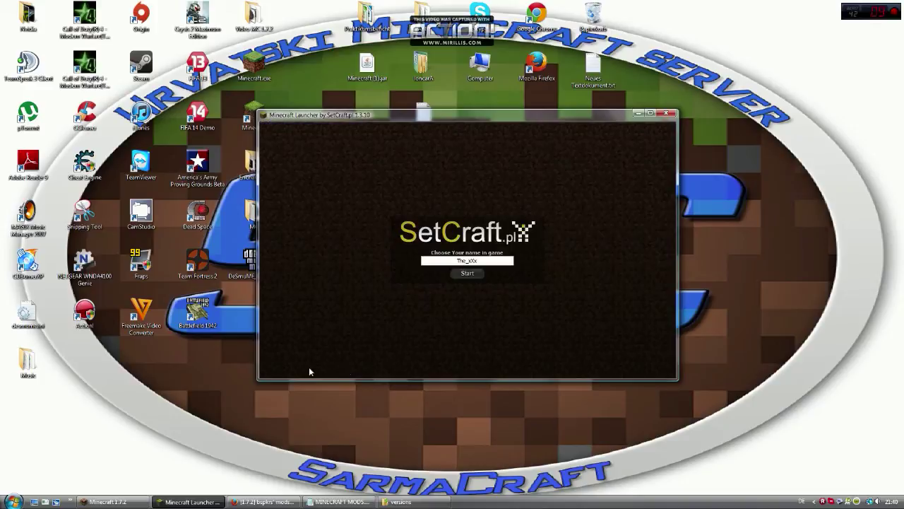
left_click(467, 274)
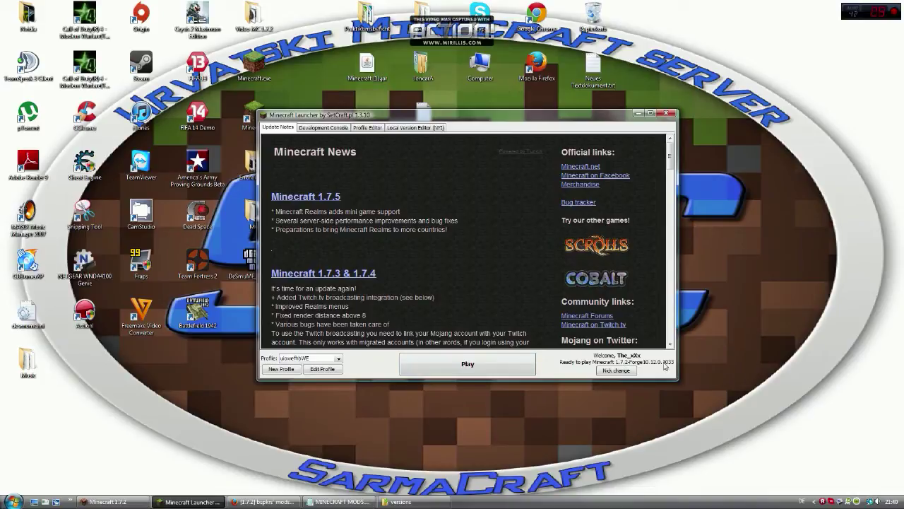
Start the game with the Forge profile, check the maximized main menu for the loaded Forge version, and close the game.
left_click(498, 364)
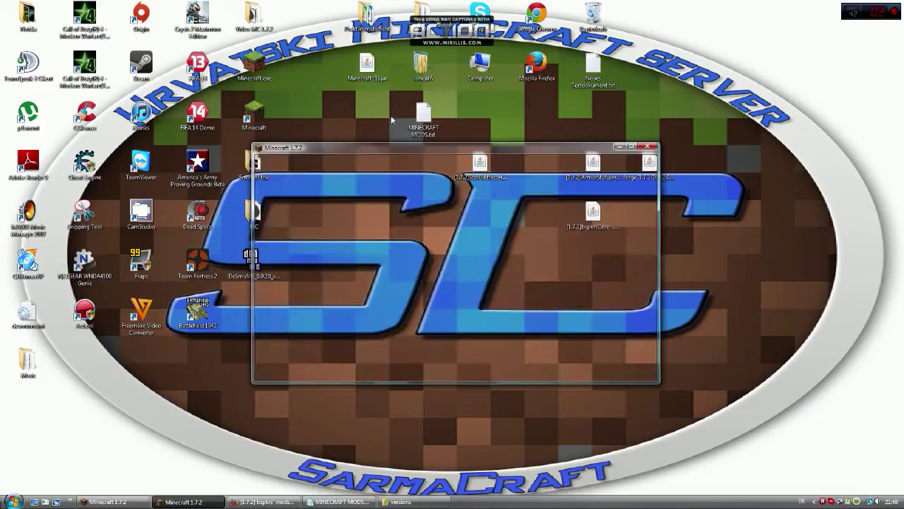
left_click_drag(425, 153, 391, 158)
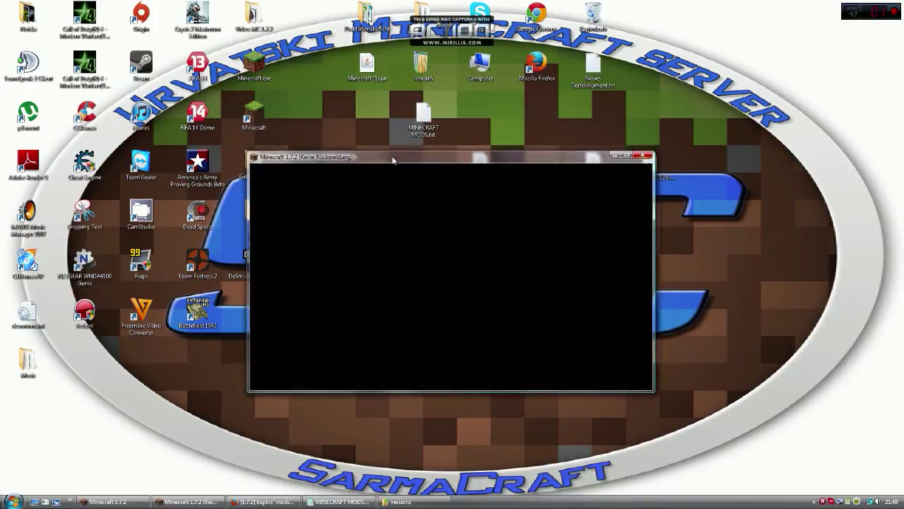
left_click_drag(421, 118, 645, 88)
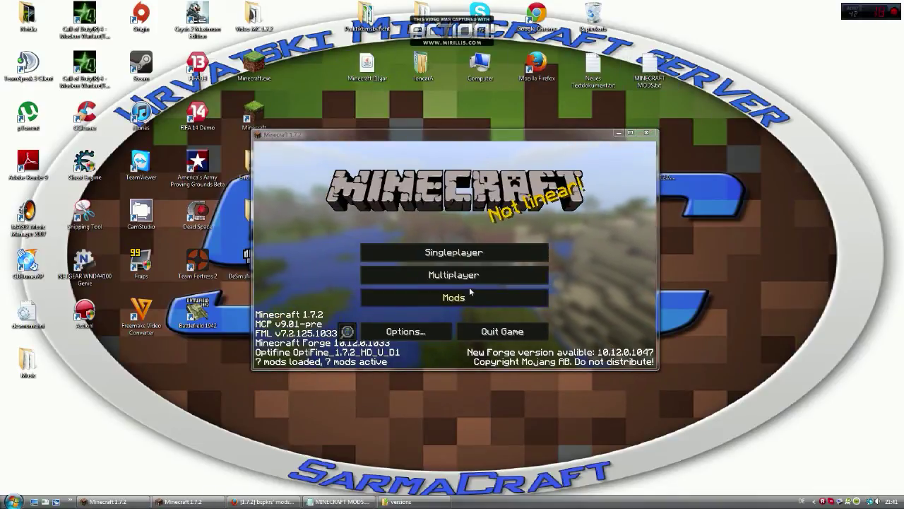
left_click(631, 132)
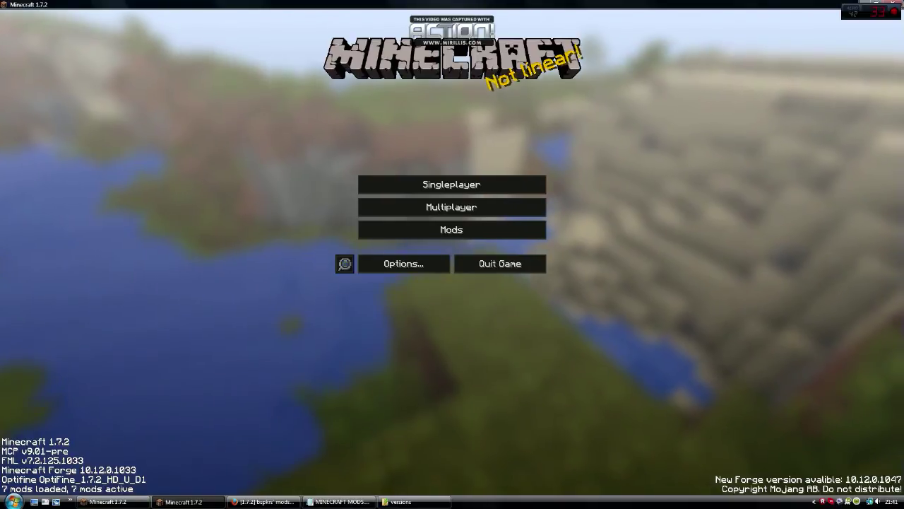
key("alt+F4")
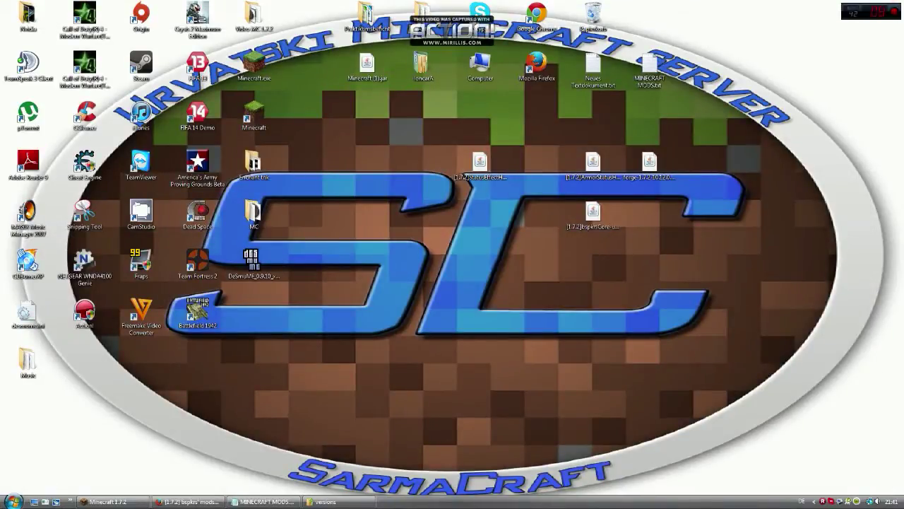
Restore the versions folder window, look inside the Mods folder in .minecraft, and return to .minecraft.
left_click(362, 502)
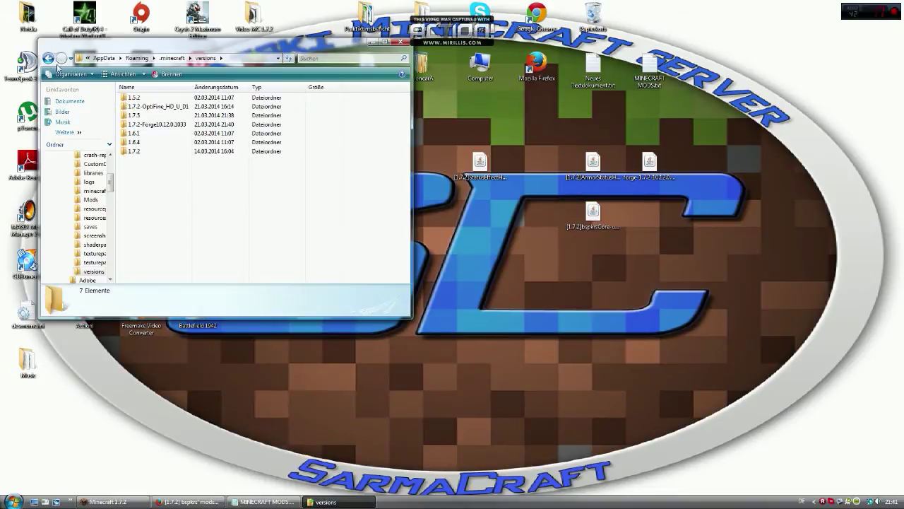
left_click(48, 59)
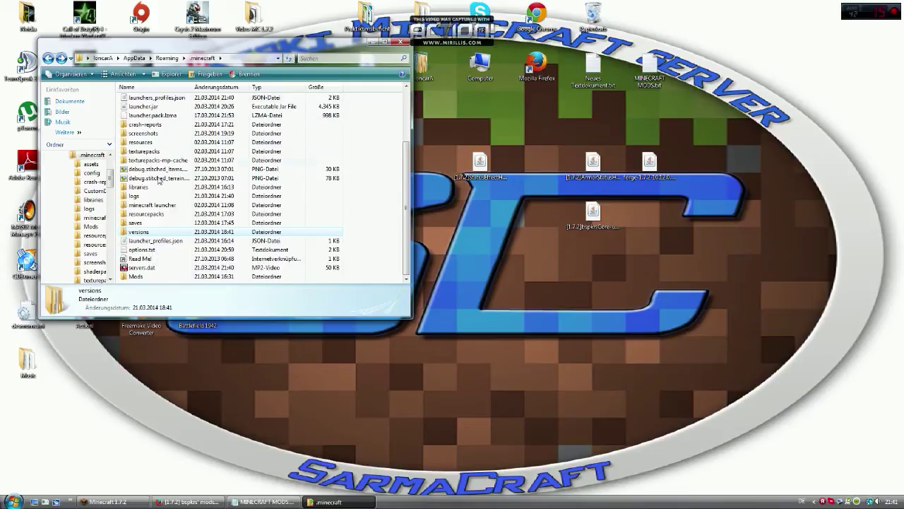
double_click(160, 277)
left_click(48, 58)
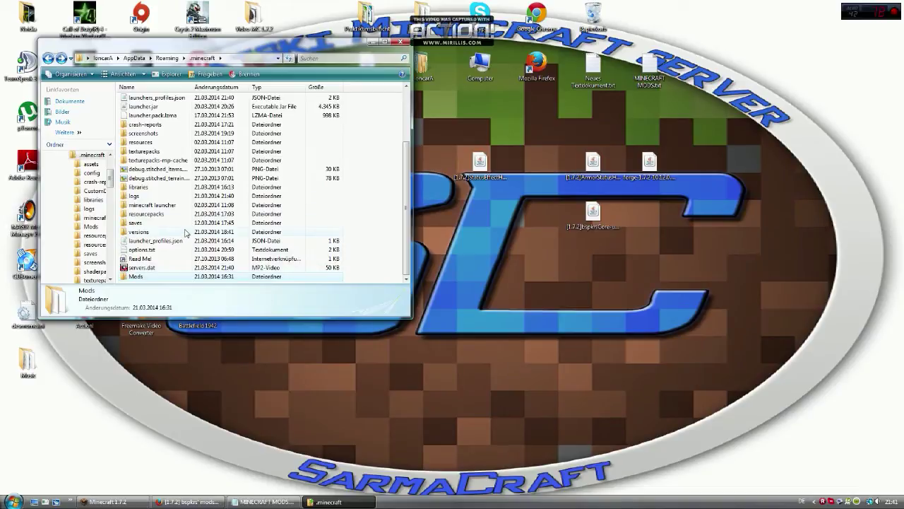
Create a new folder in .minecraft and keep its default name.
right_click(375, 248)
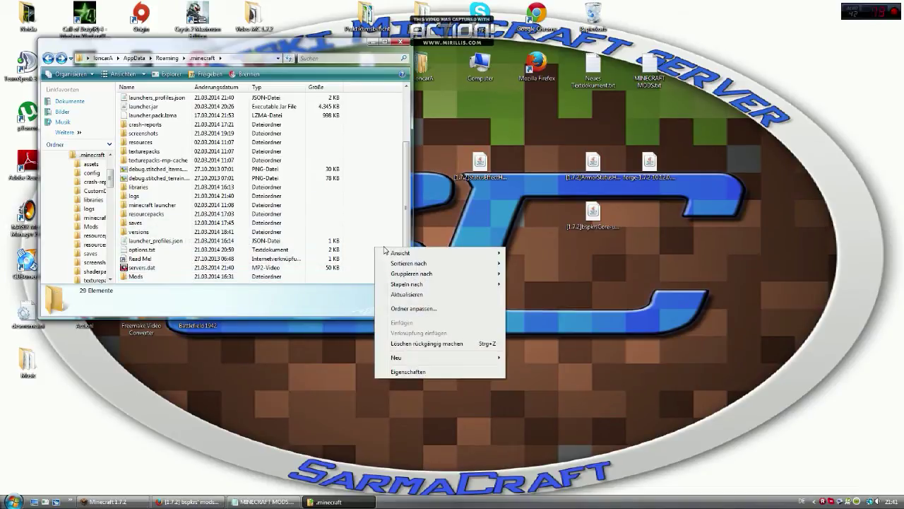
mouse_move(438, 361)
left_click(522, 358)
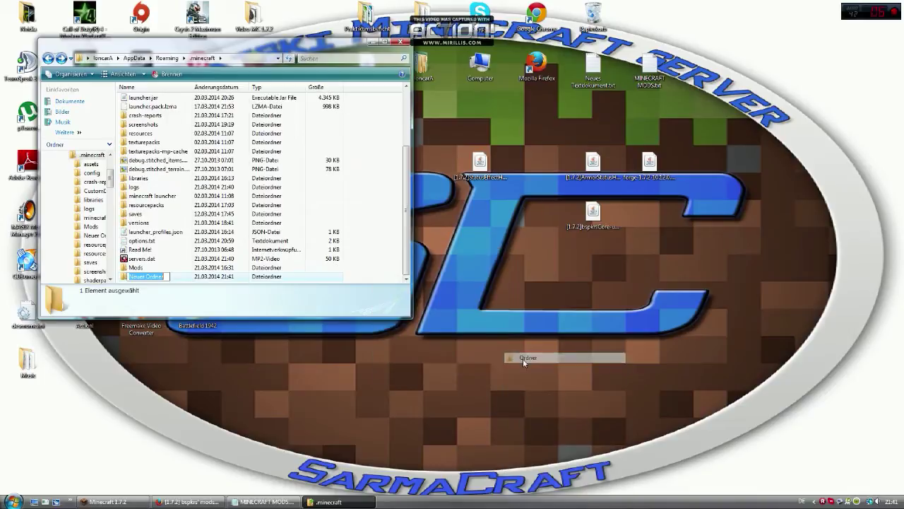
key("Return")
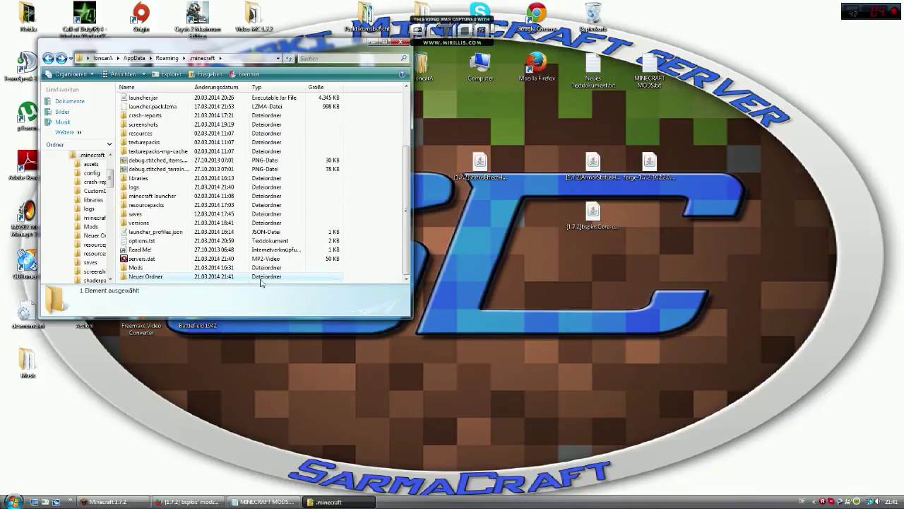
Open the Mods folder and point out the bspkrsCore, ArmorStatusHUD and StatusEffectHUD jars on the desktop, repositioning the bspkrsCore icon.
double_click(164, 269)
left_click_drag(316, 67, 317, 51)
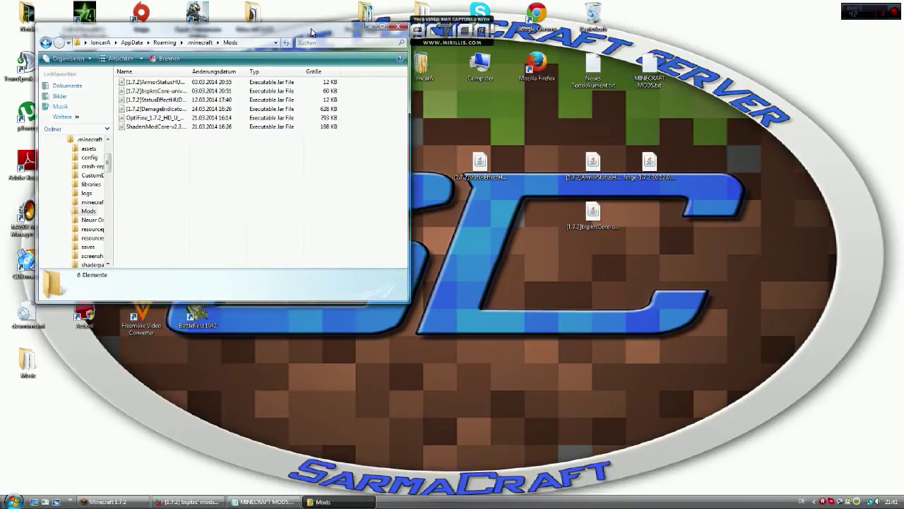
left_click_drag(591, 227, 537, 241)
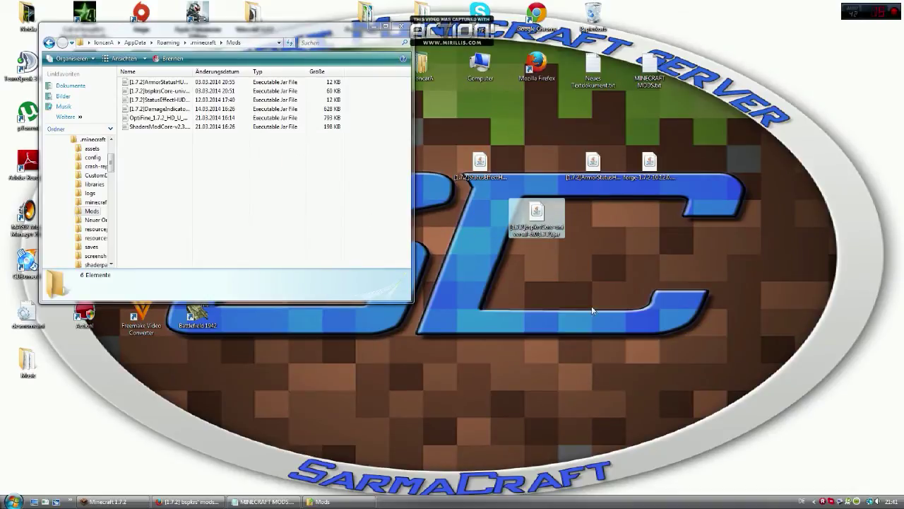
left_click(616, 188)
left_click_drag(612, 172, 614, 220)
mouse_move(498, 178)
left_mouse_down()
mouse_move(252, 185)
mouse_move(461, 168)
mouse_move(498, 150)
mouse_move(494, 161)
left_mouse_up()
left_click(625, 256)
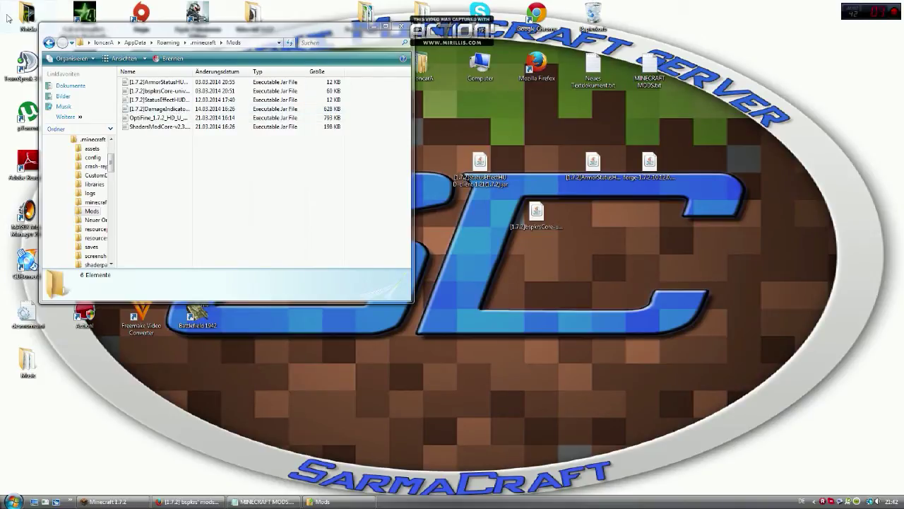
Return from the Mods folder to .minecraft and close the folder window.
left_click_drag(101, 32, 156, 51)
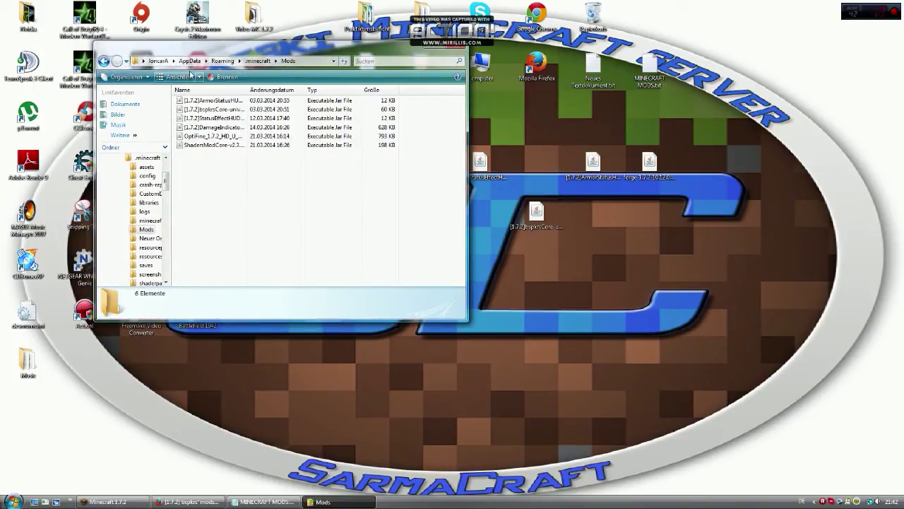
left_click(104, 61)
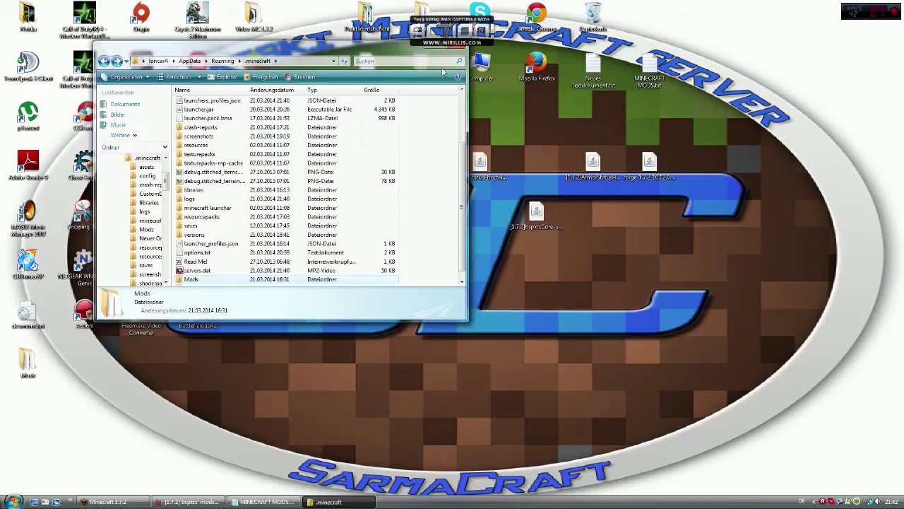
left_click(455, 48)
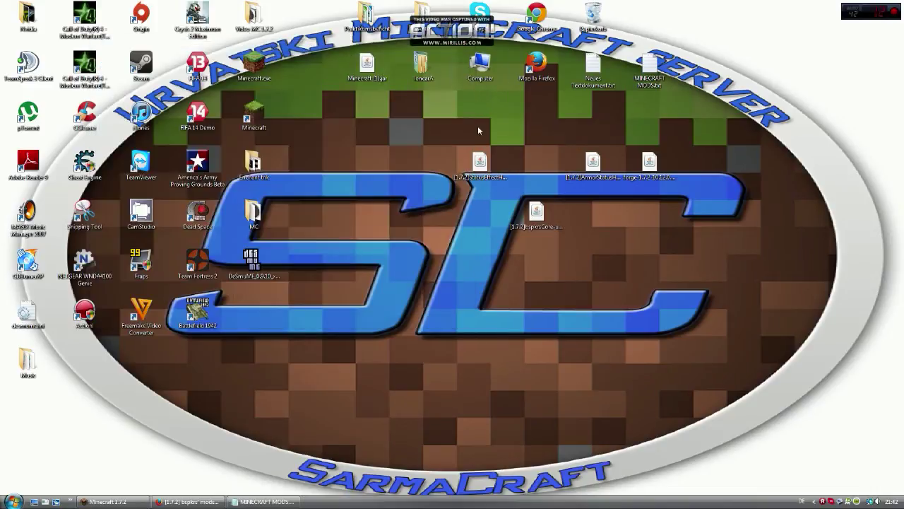
Start the game from Minecraft (1).jar with the prefilled player name and the selected 1.7.2 Forge profile, in a maximized window.
left_click(368, 66)
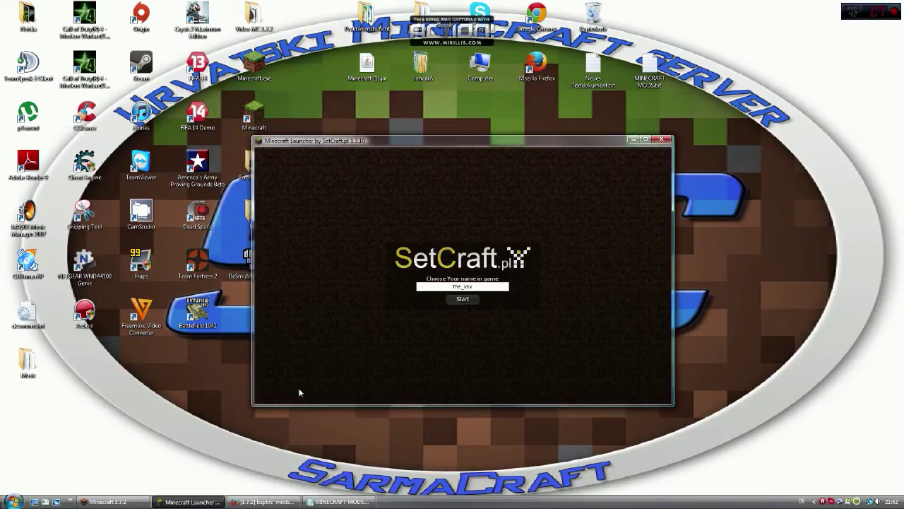
left_click(459, 300)
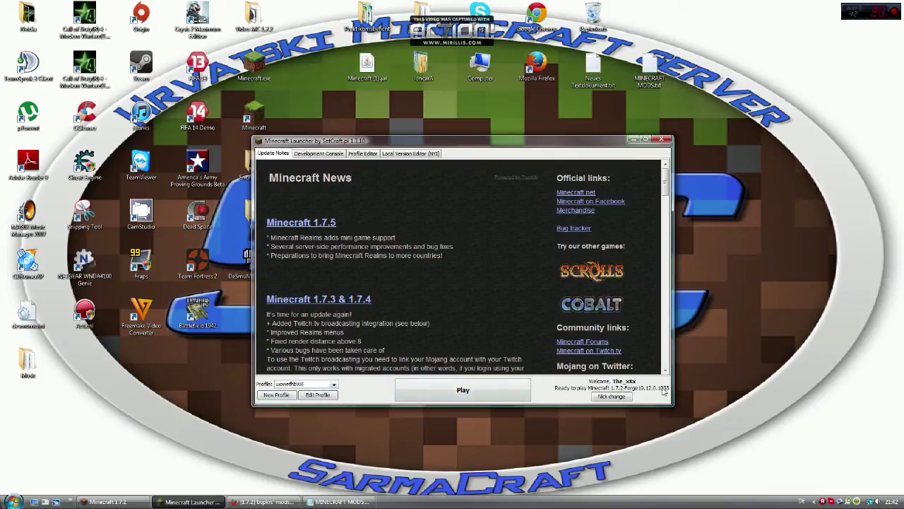
left_click(472, 395)
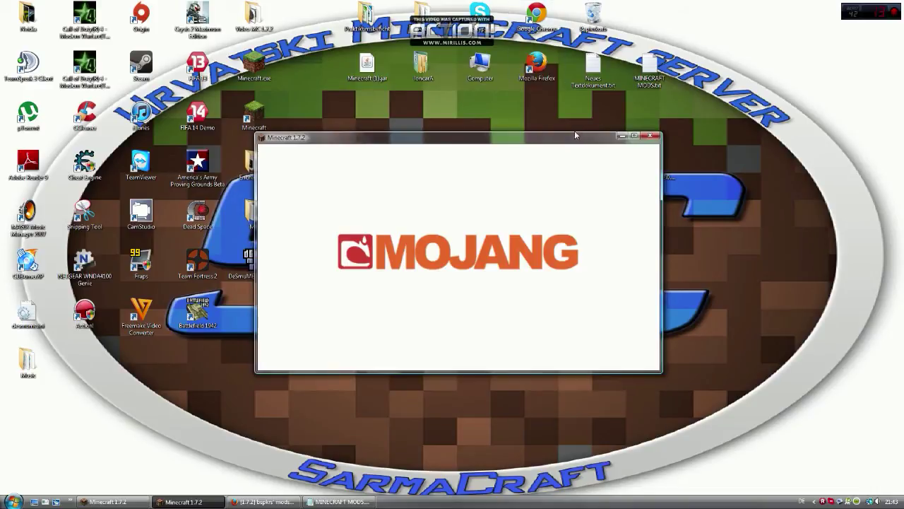
left_click(632, 137)
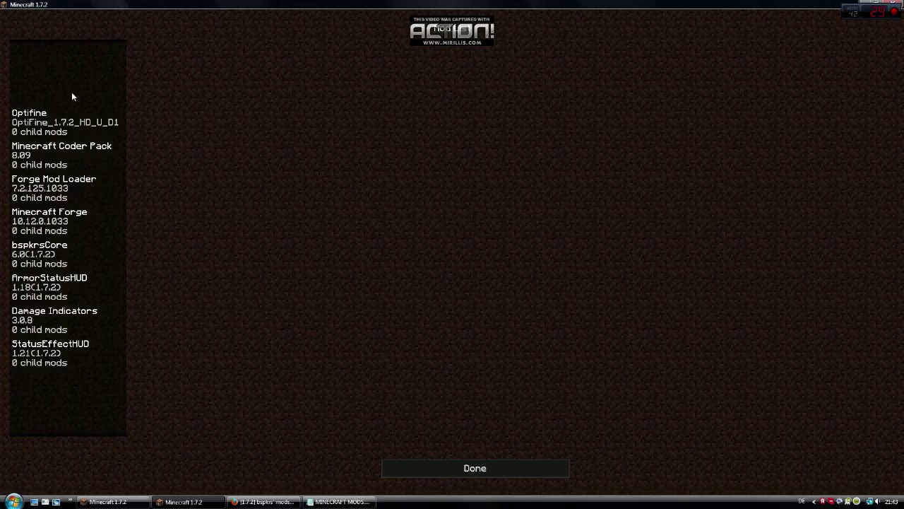
Check the details of ArmorStatusHUD, bspkrsCore, StatusEffectHUD, Minecraft Forge and Forge Mod Loader in the mod list, and return to the main menu.
left_click(41, 296)
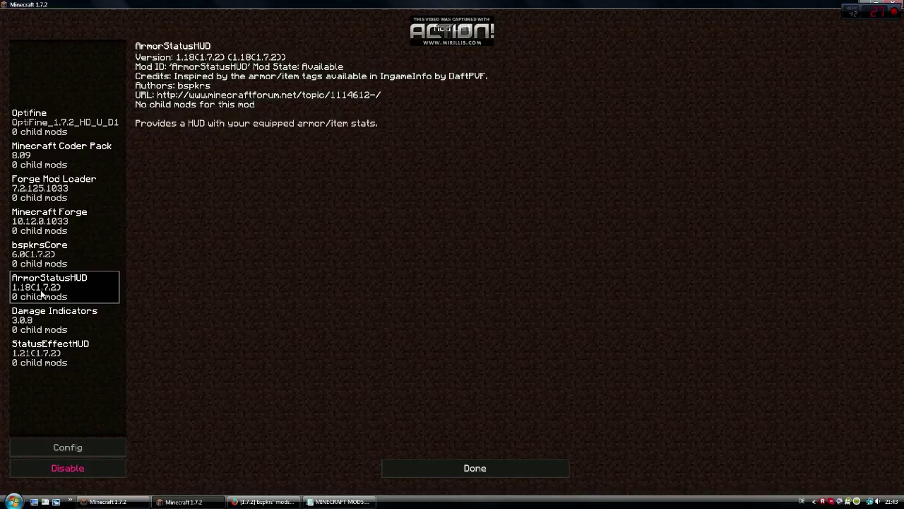
left_click(50, 264)
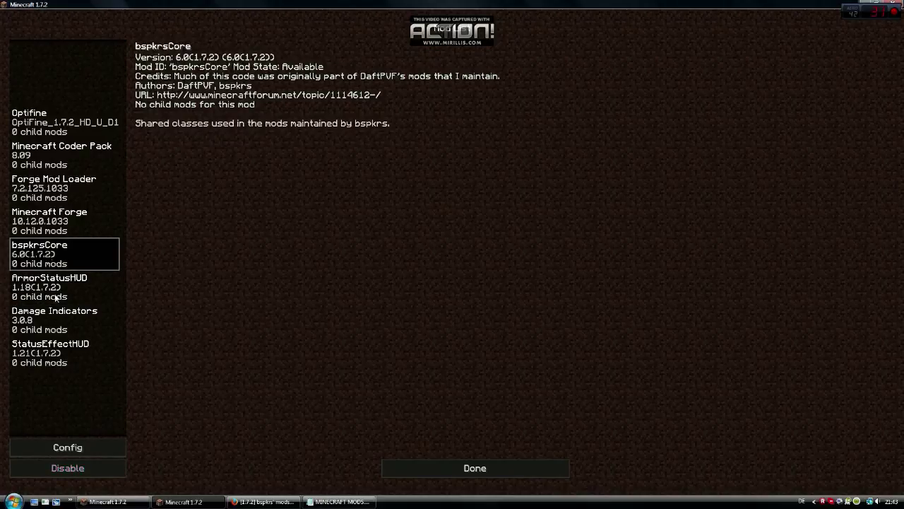
left_click(59, 360)
left_click(61, 225)
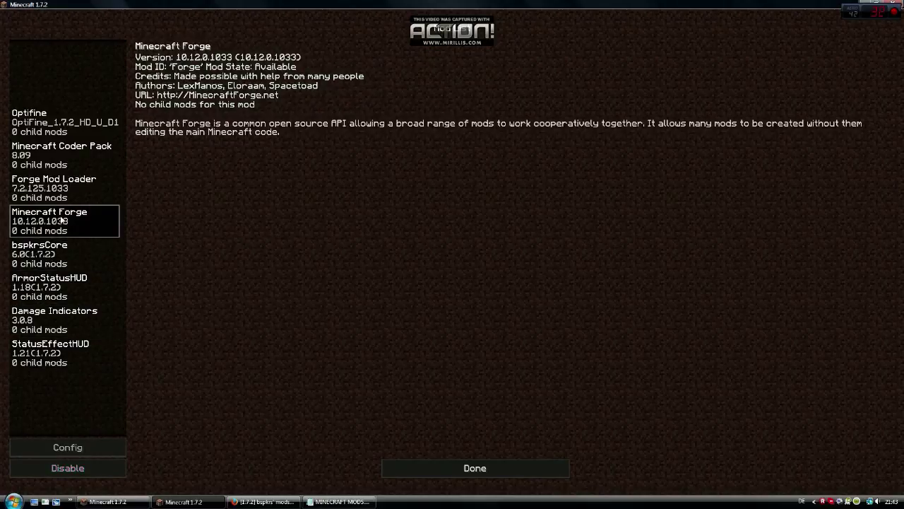
left_click(65, 194)
left_click(491, 468)
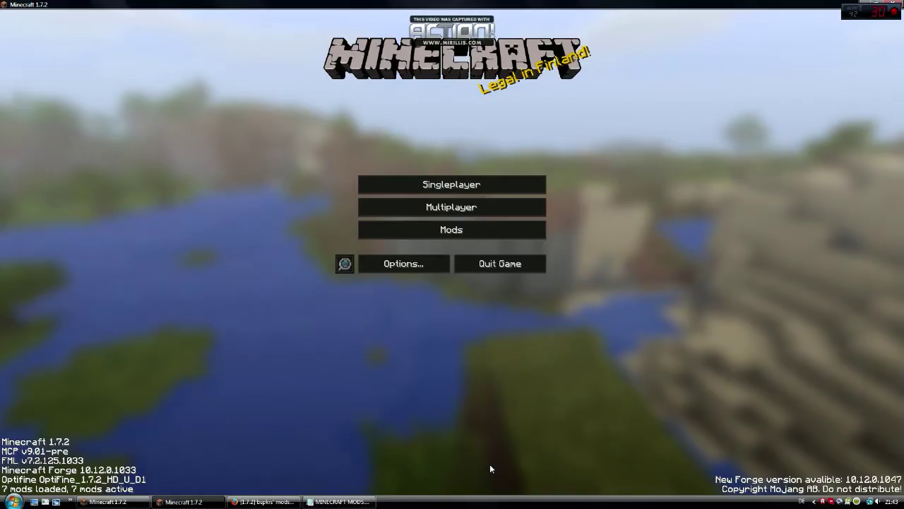
Back out of the singleplayer world list and join the SarmaCraft server, the last entry in the multiplayer list.
left_click(451, 185)
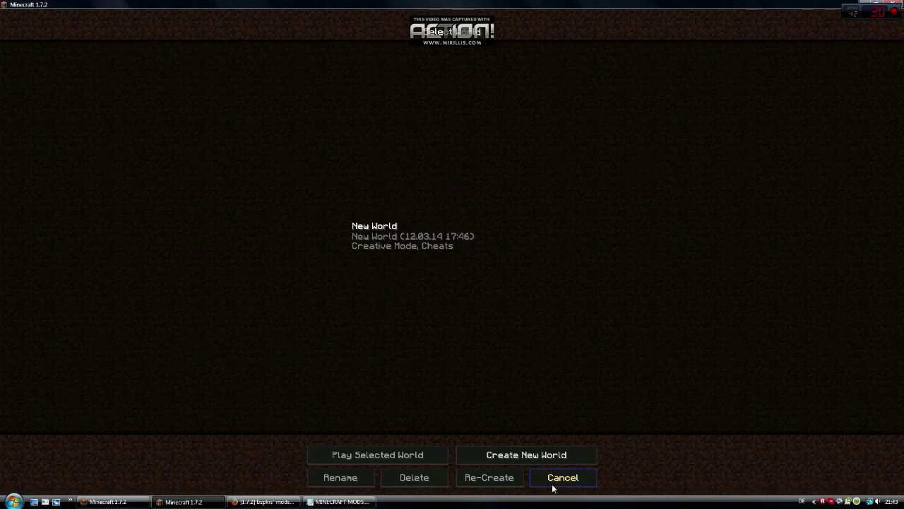
left_click(554, 486)
left_click(434, 210)
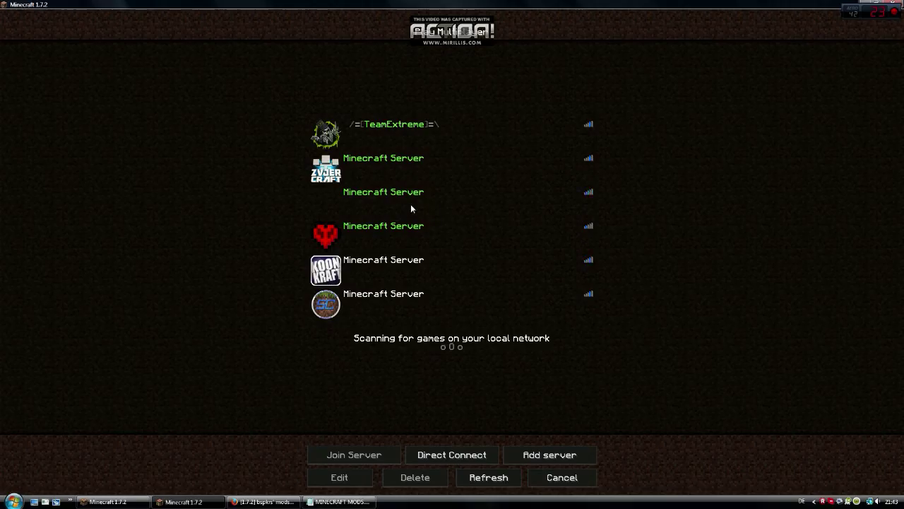
double_click(411, 315)
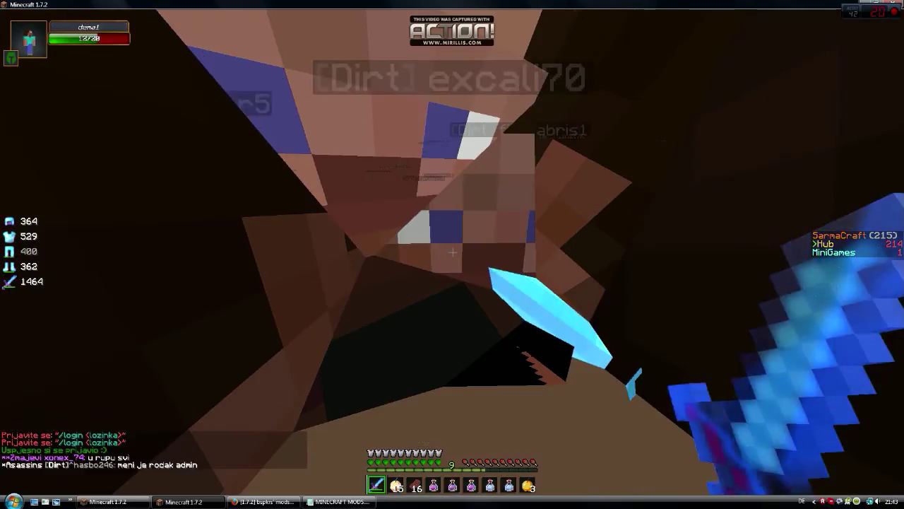
Walk through the server hub to show the armor durability HUD and the damage indicator, pausing and resuming the game.
key("w")
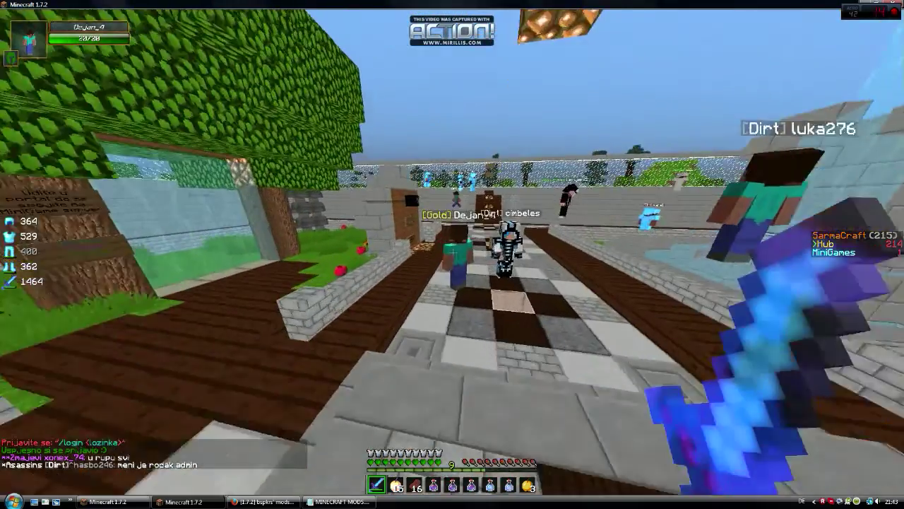
key("Escape")
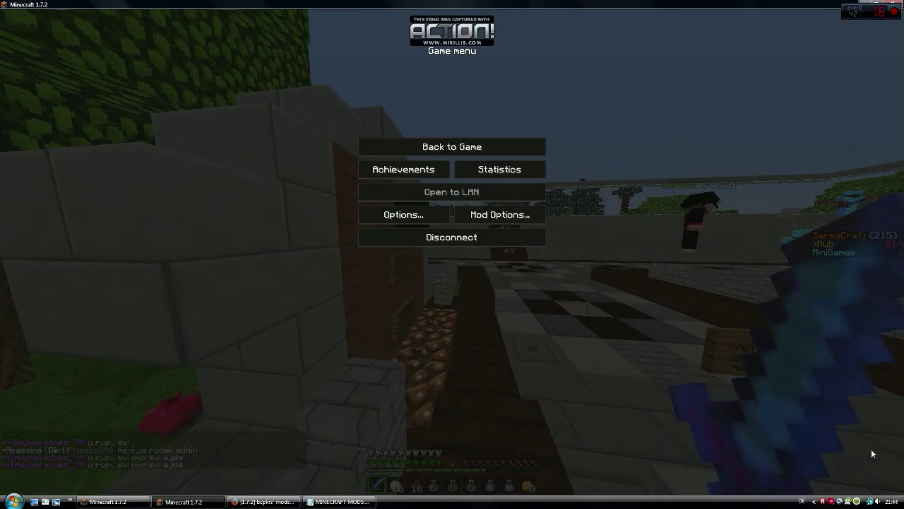
left_click(514, 149)
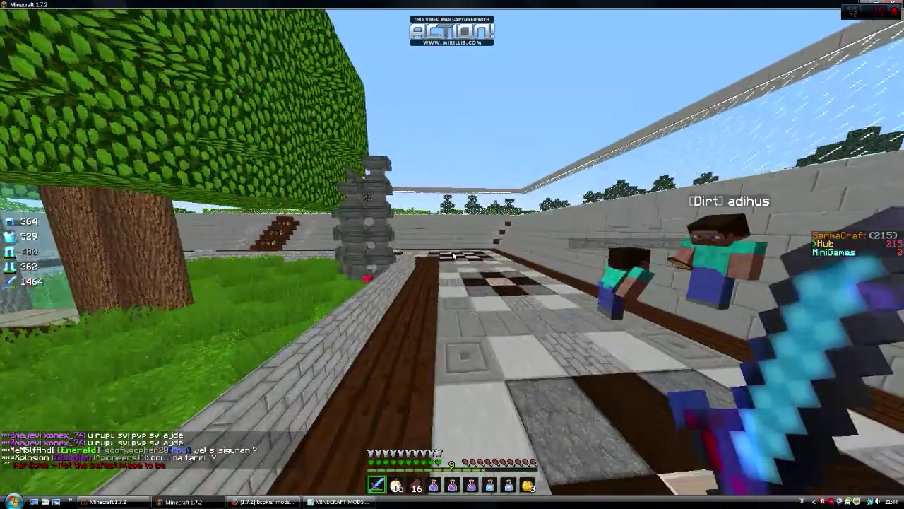
key("Escape")
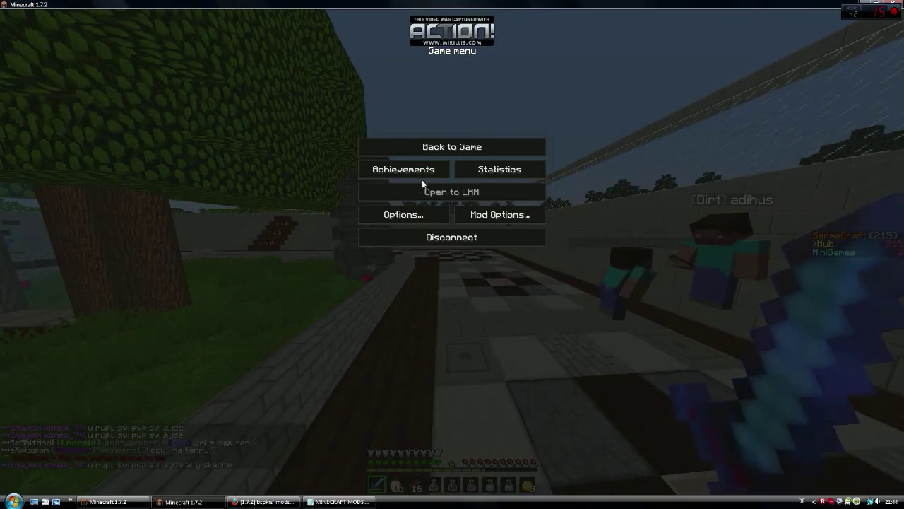
key("Escape")
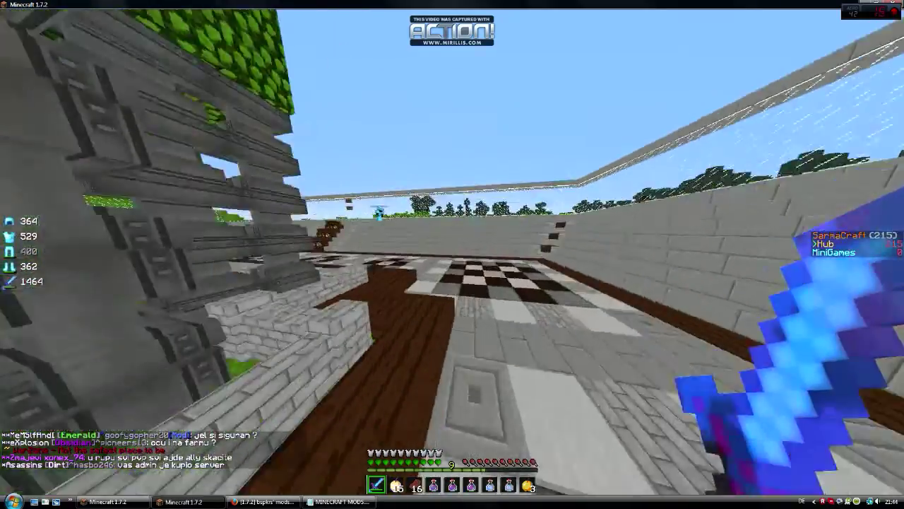
key("w")
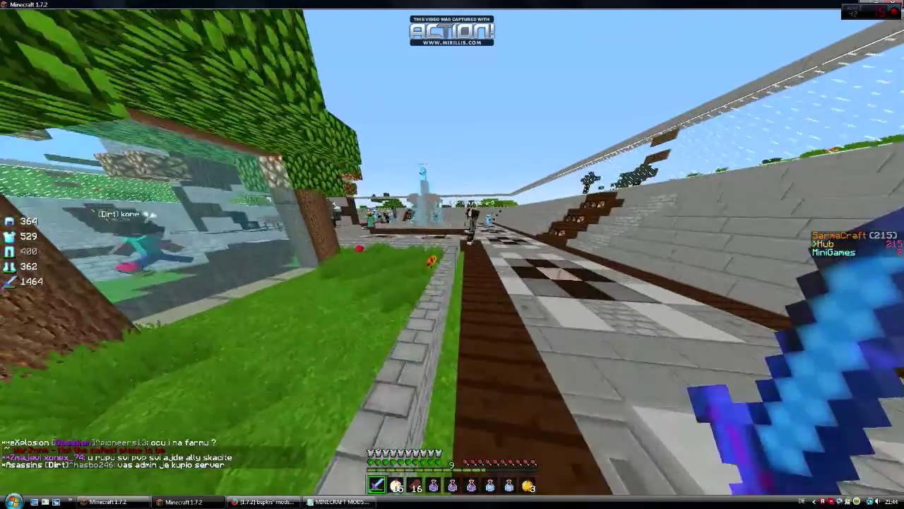
Drink a Potion of Strength from the hotbar to demonstrate StatusEffectHUD, and drop the empty glass bottle.
key("4")
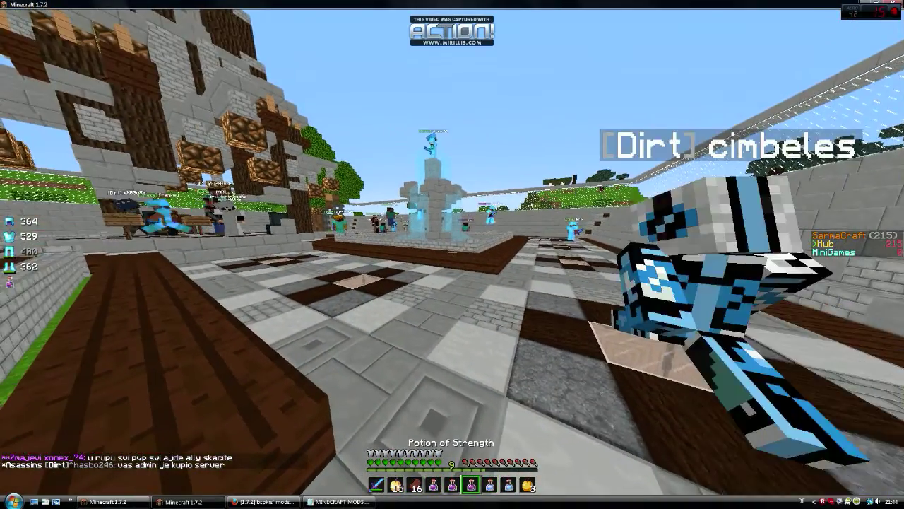
right_click(452, 251)
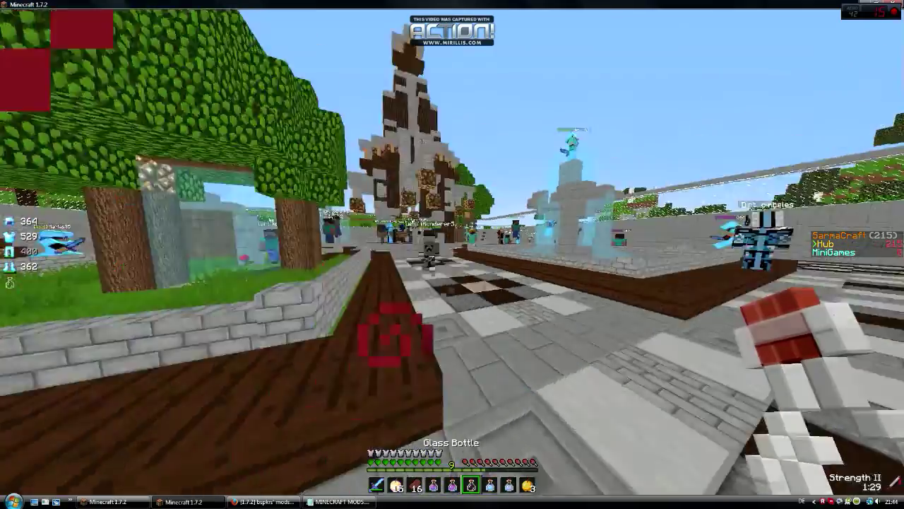
key("q")
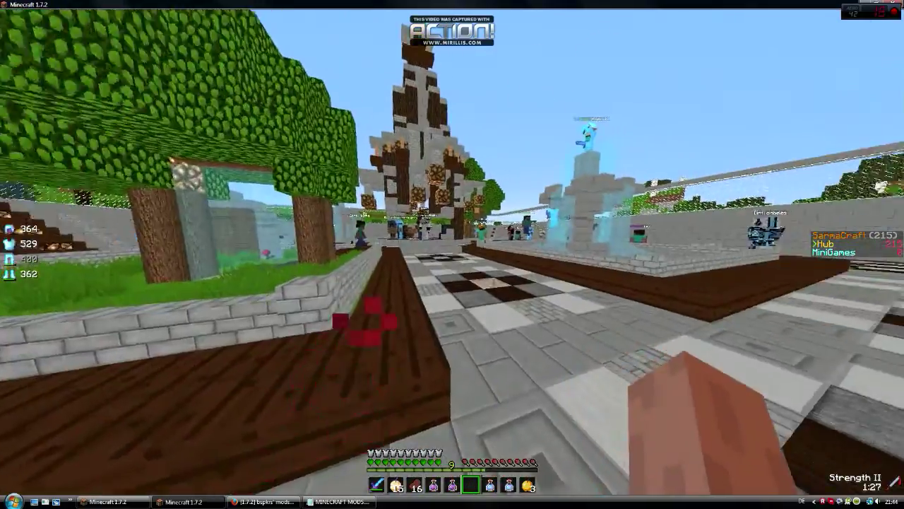
Walk around the hub's fountain and tower, targeting other players to examine the damage indicator, armor and status effect HUDs.
key("w")
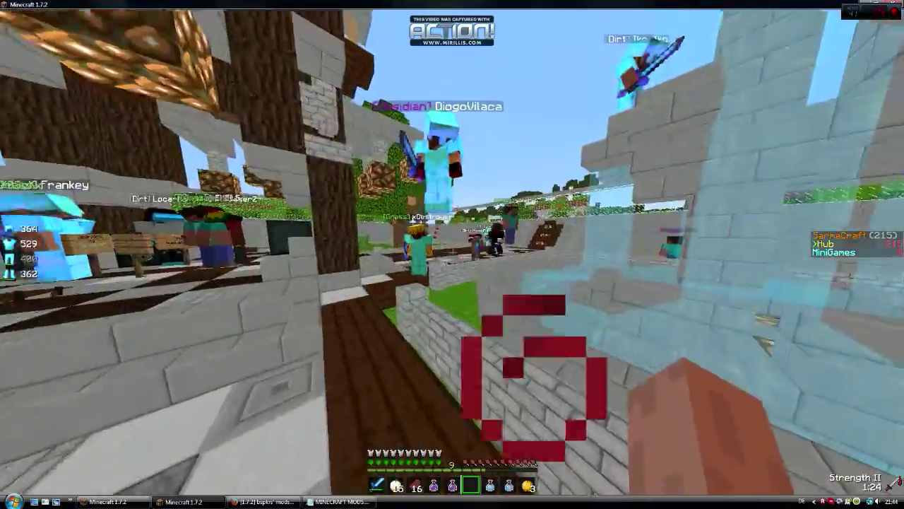
left_click(452, 255)
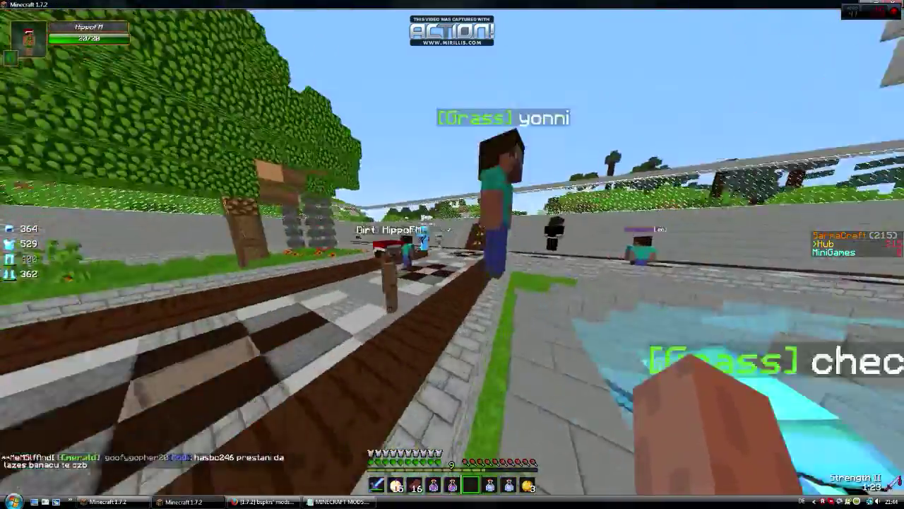
left_click(452, 254)
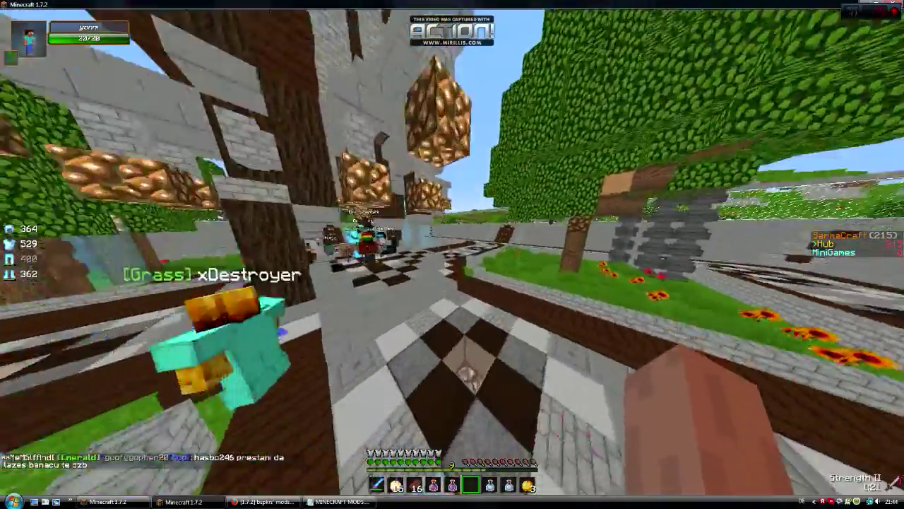
key("w")
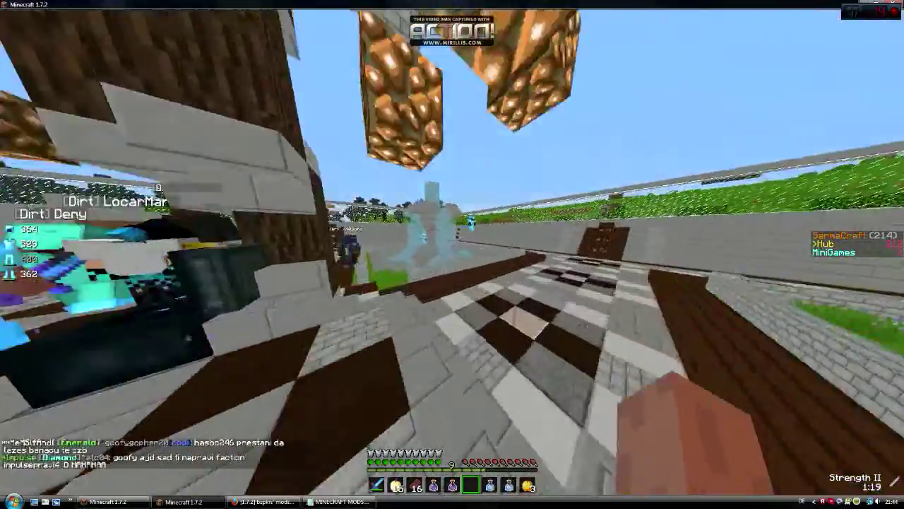
key("w")
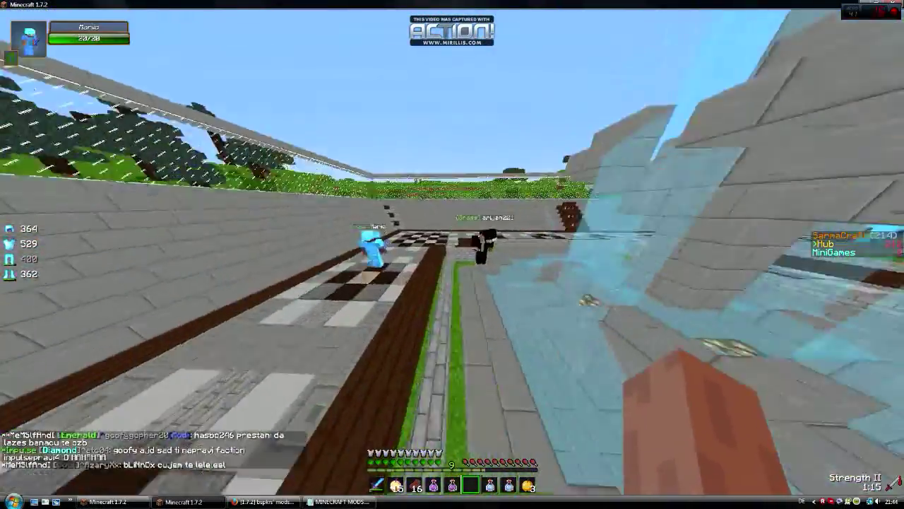
key("w")
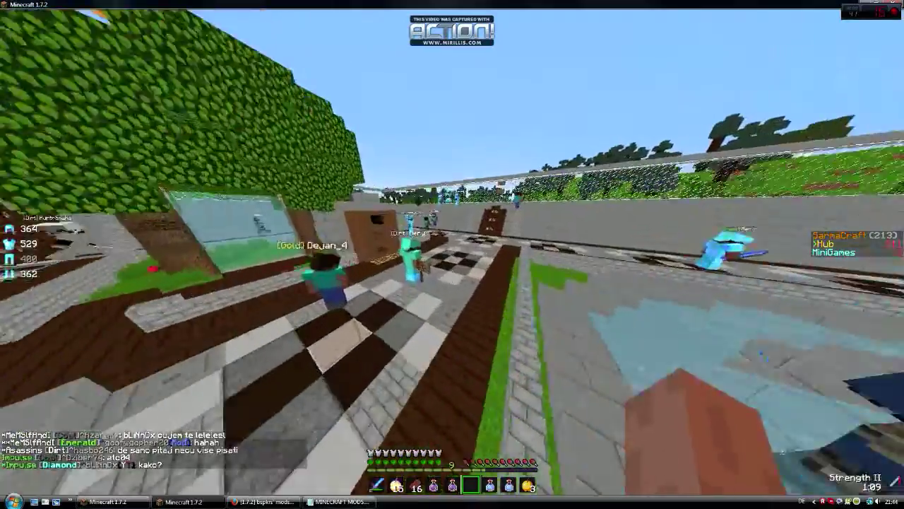
key("w")
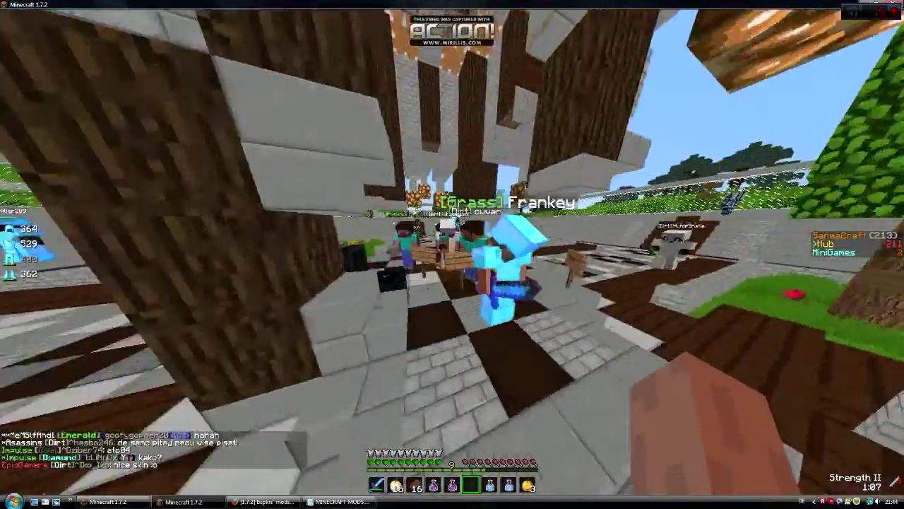